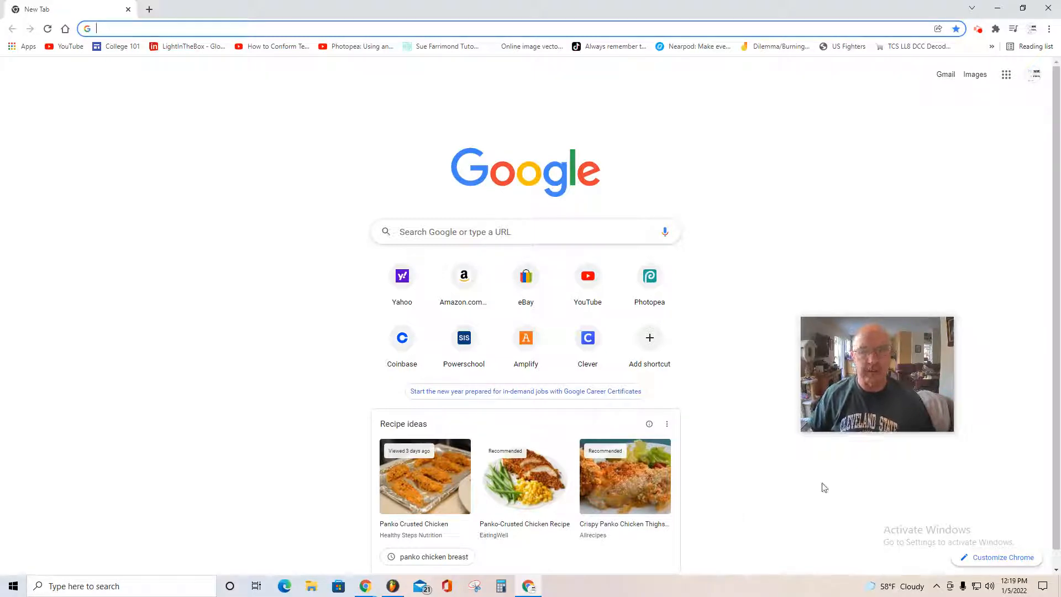
Step: Open Google Classroom and expand the Cameyo assignment in the classwork of the Period 6 Gateway to Technology class
click(1007, 78)
click(960, 118)
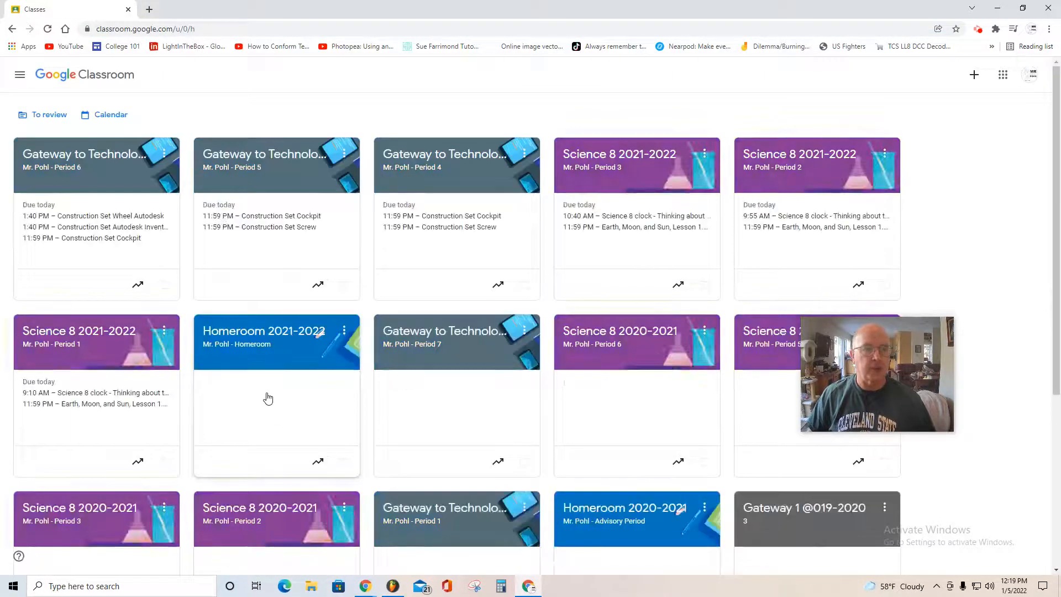
click(120, 156)
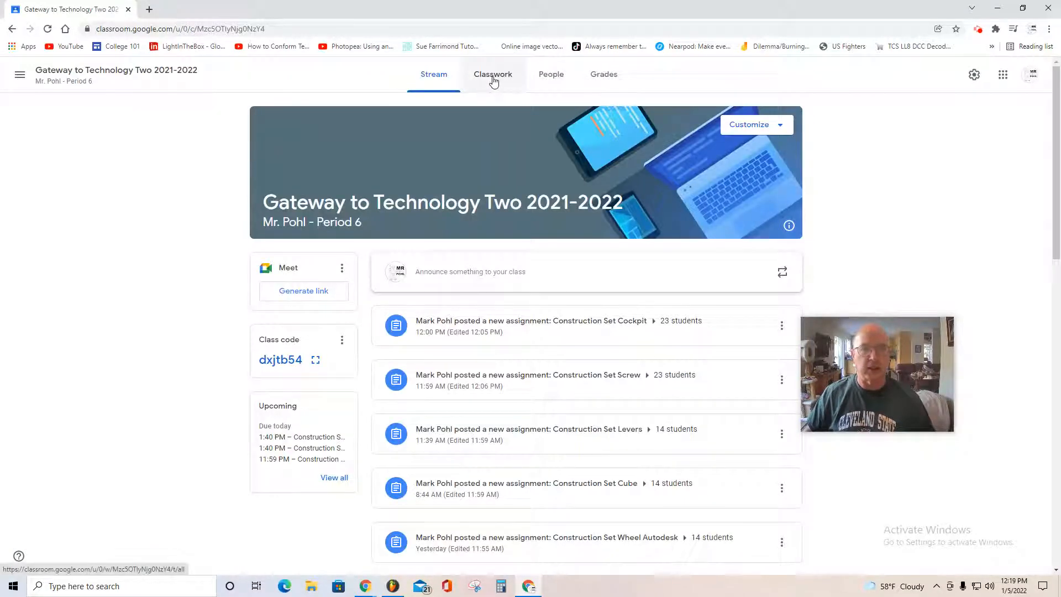
click(493, 79)
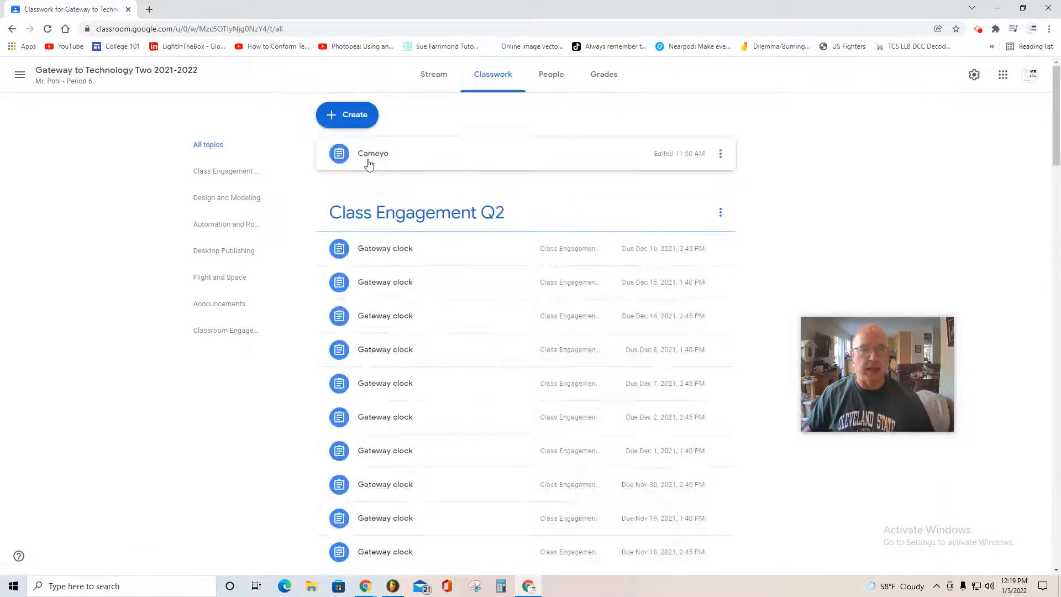
click(369, 161)
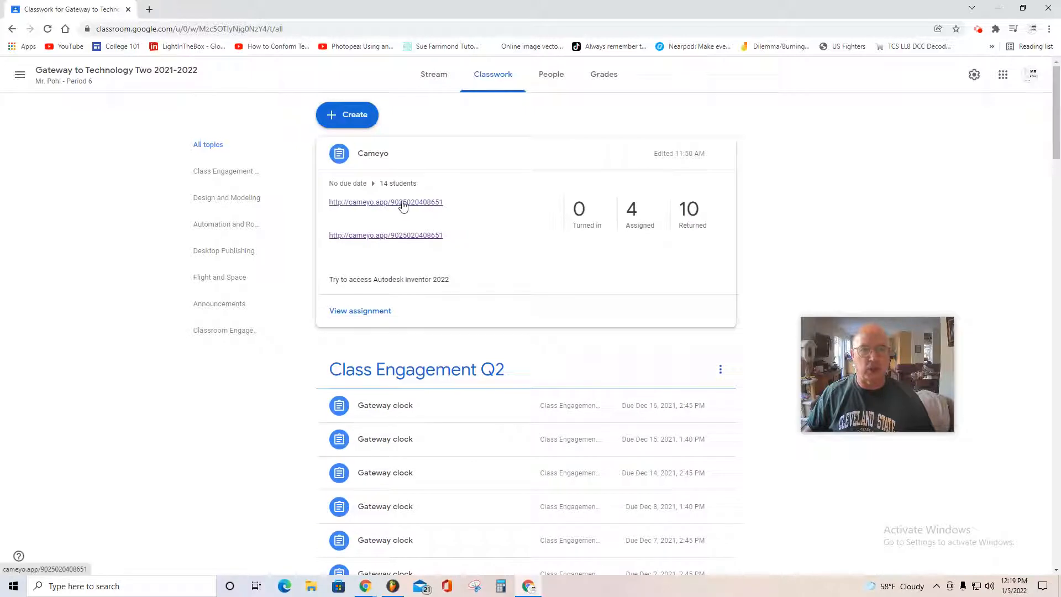
Step: Launch Autodesk Inventor Professional 2022 from the assignment's first Cameyo link and close its welcome and home screens
click(404, 207)
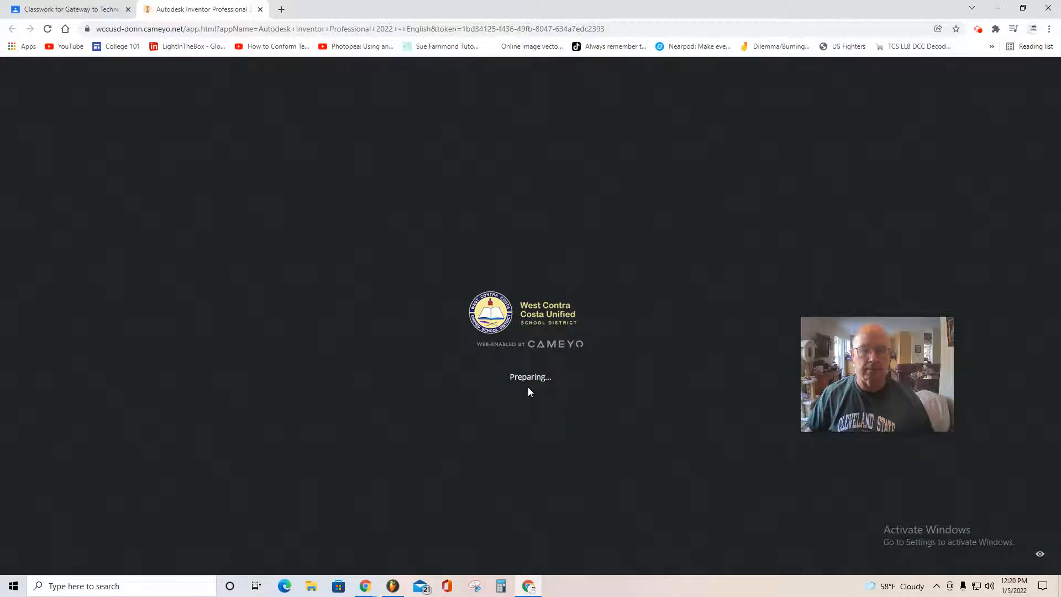
click(261, 10)
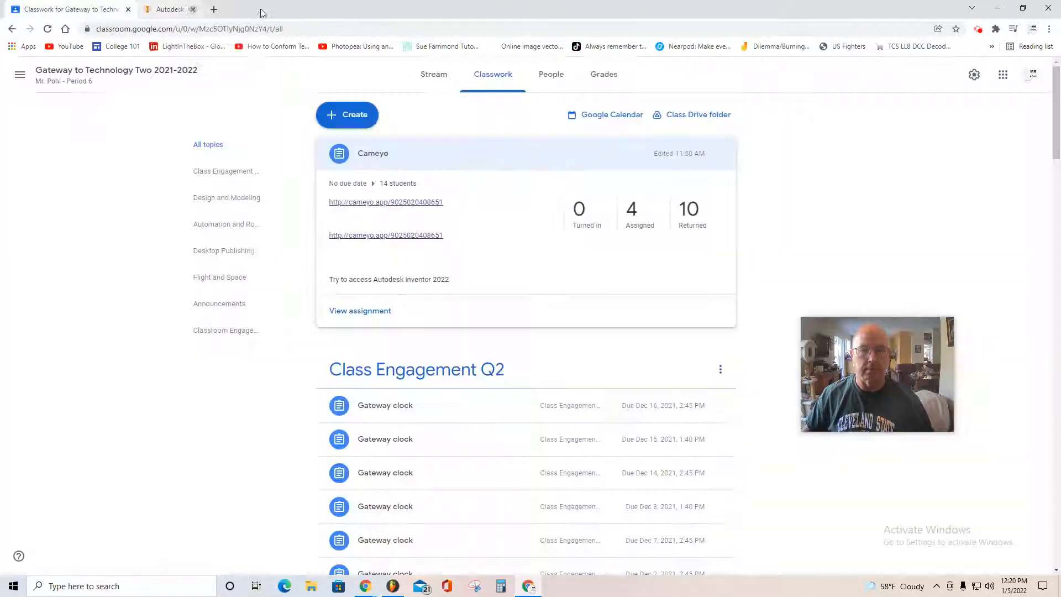
click(421, 203)
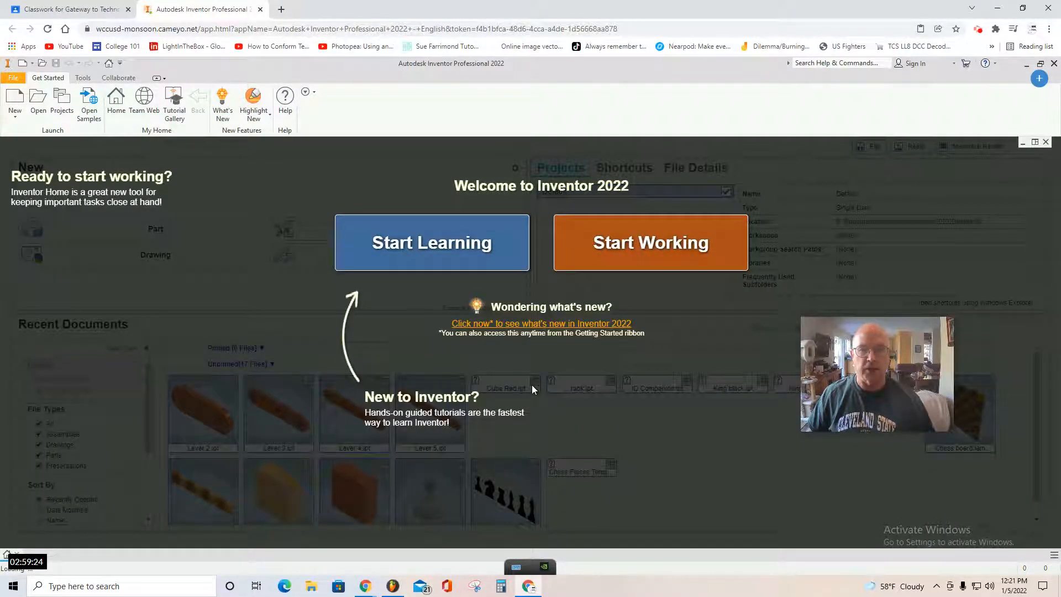
click(664, 244)
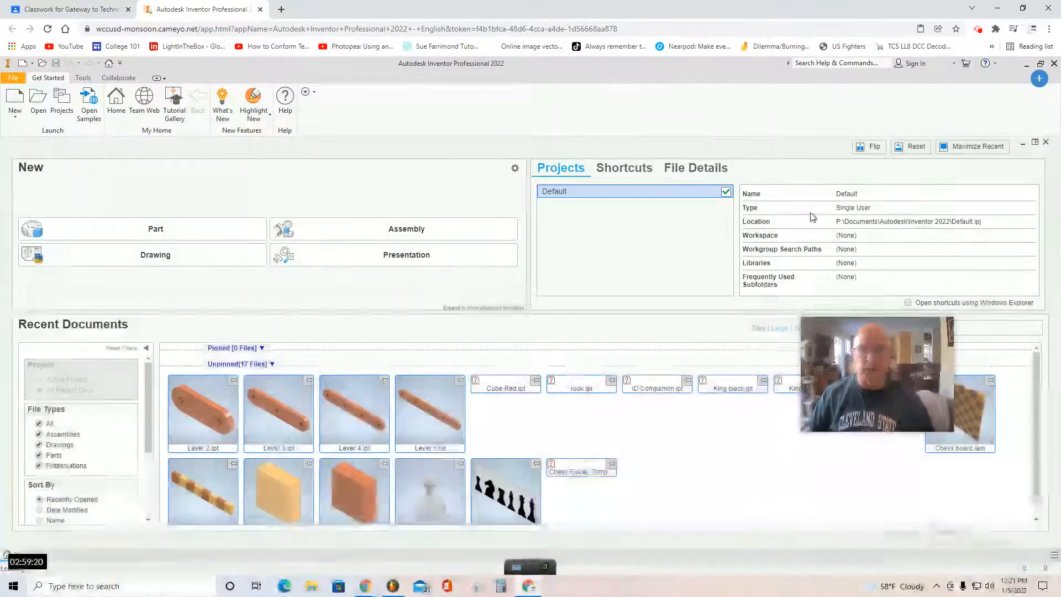
click(1046, 143)
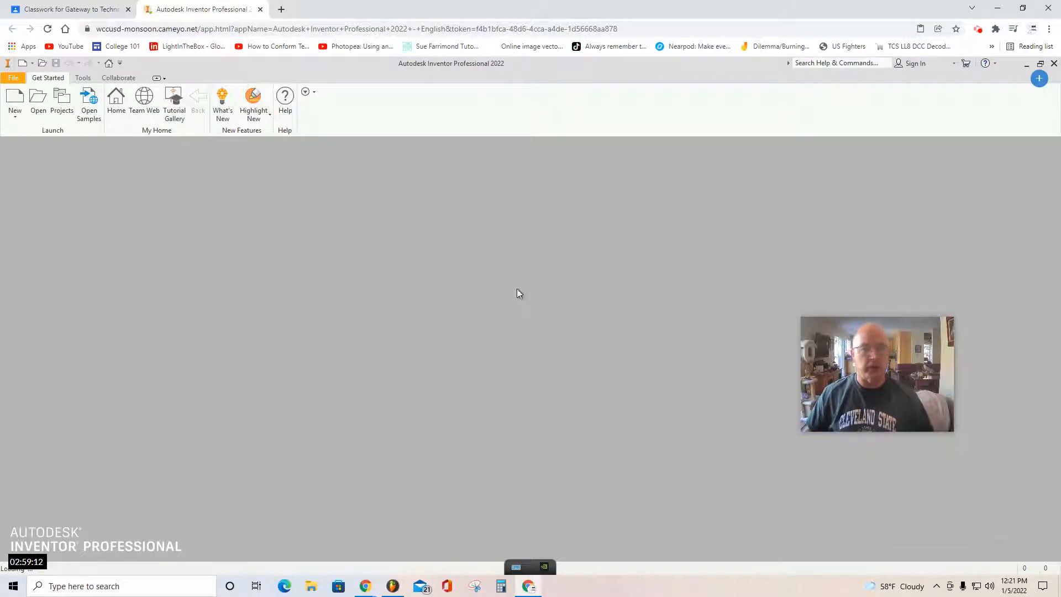
Step: Create a new part file from the Standard.ipt template
click(15, 100)
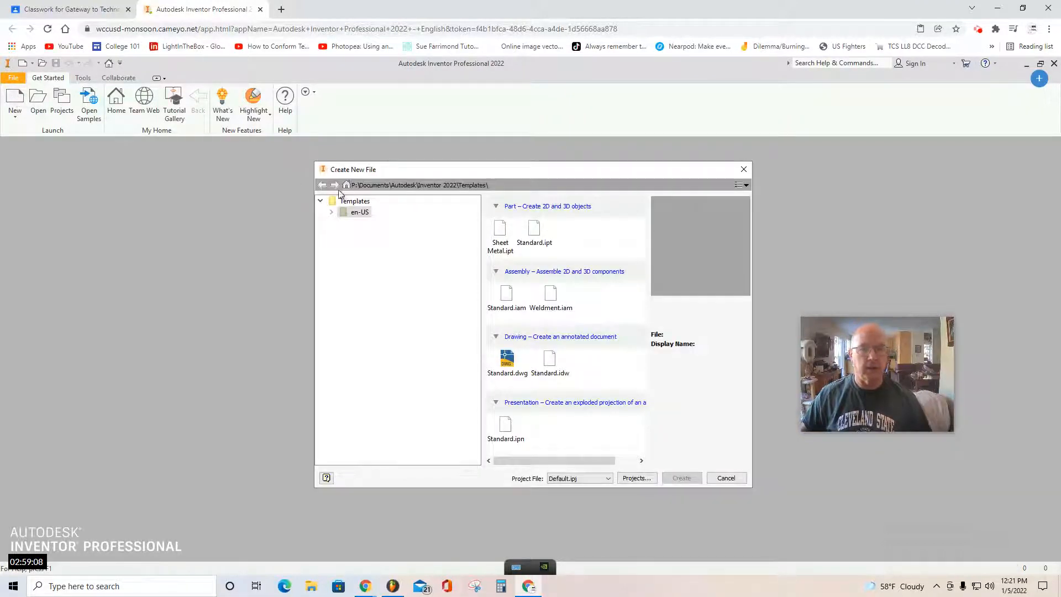
click(534, 230)
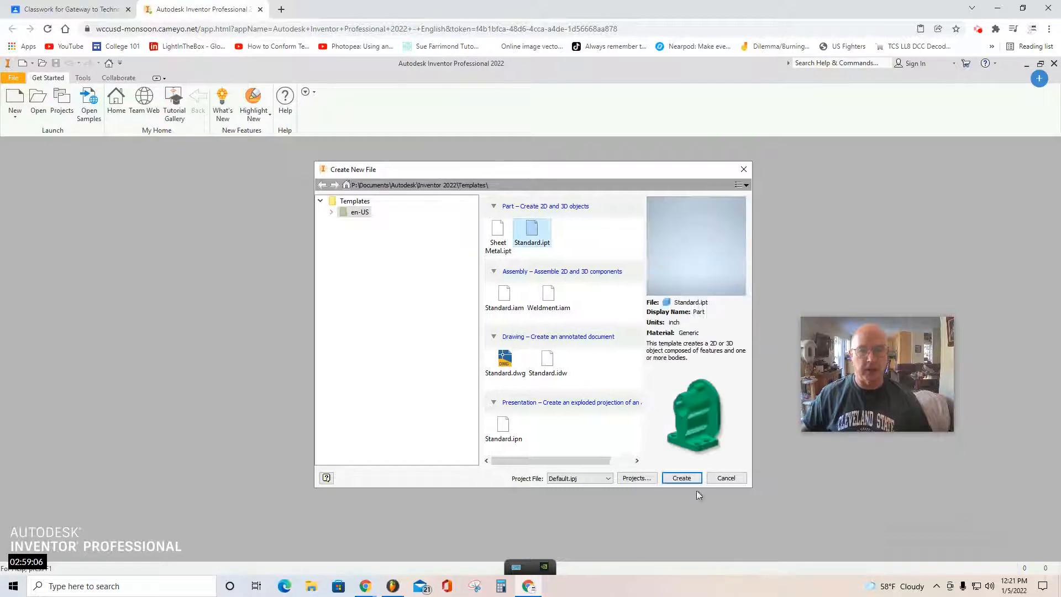
click(682, 480)
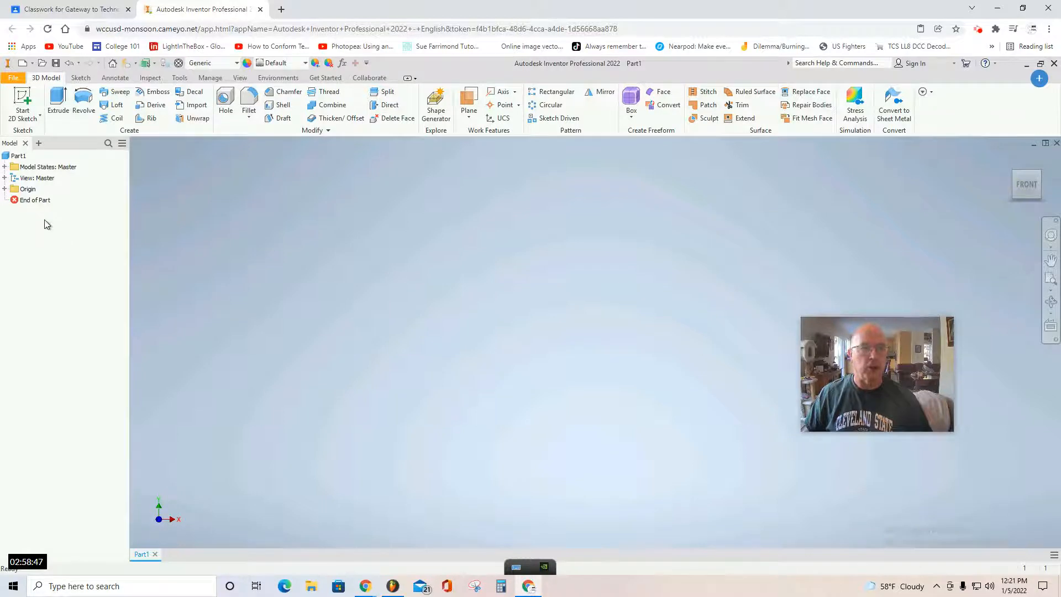
Step: Start a 2D sketch on the XY plane and draw a 2 in vertical line upward from the origin
click(22, 95)
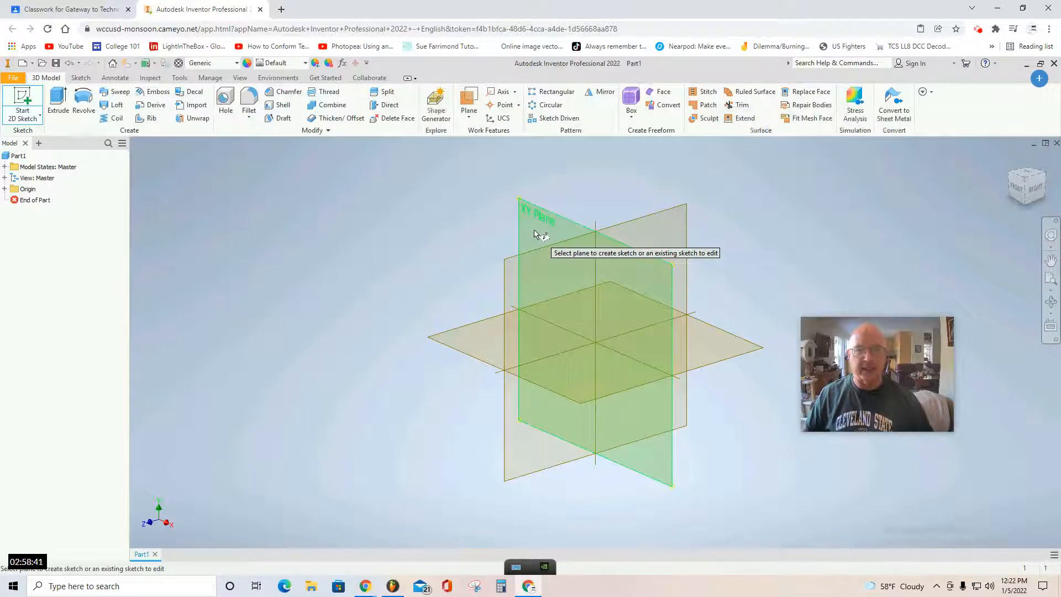
click(534, 233)
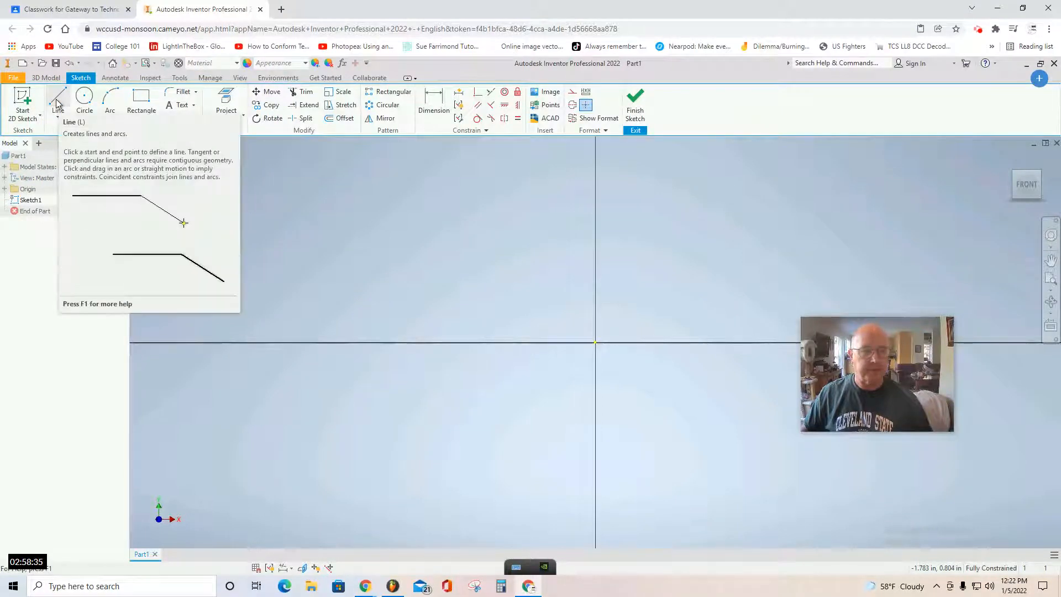
click(56, 102)
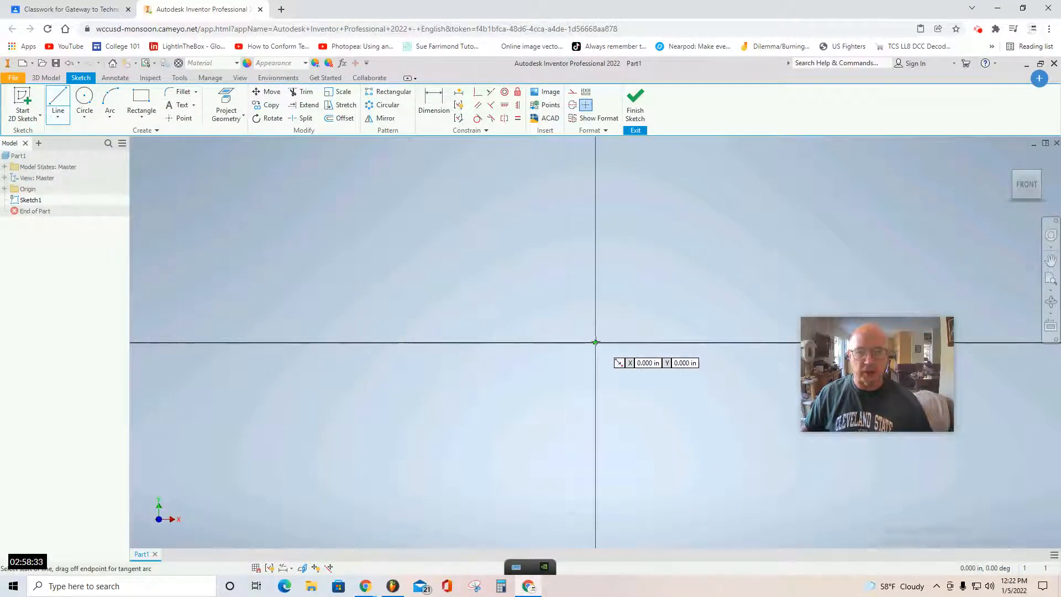
click(595, 342)
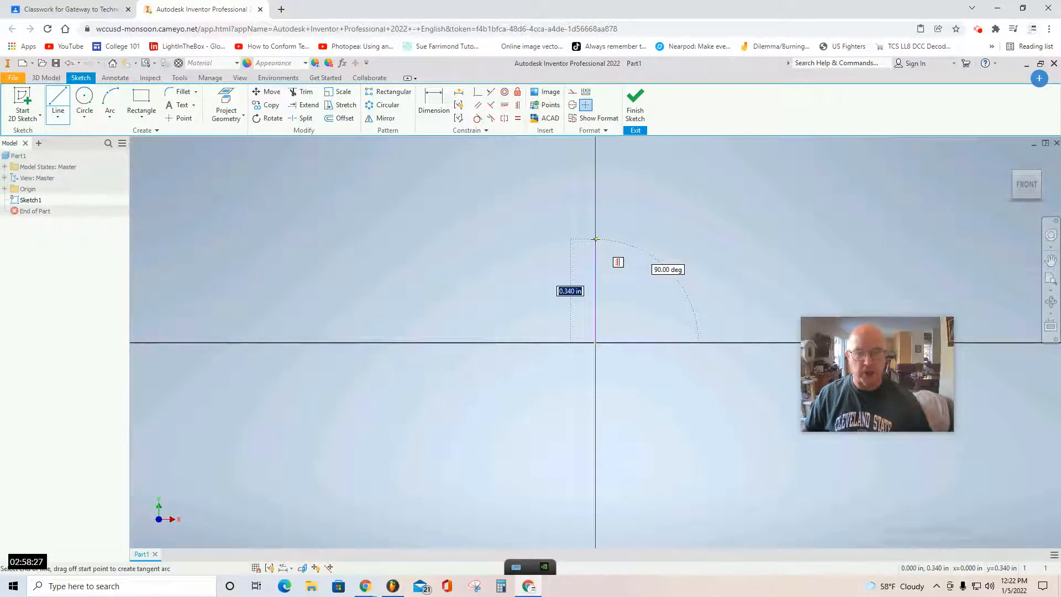
text(2)
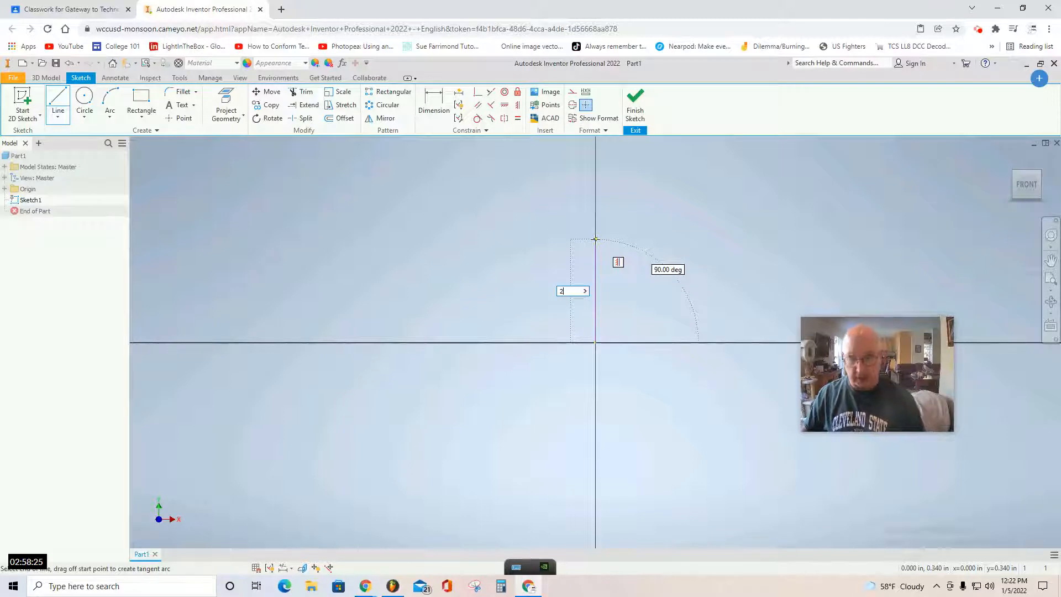
key(Return)
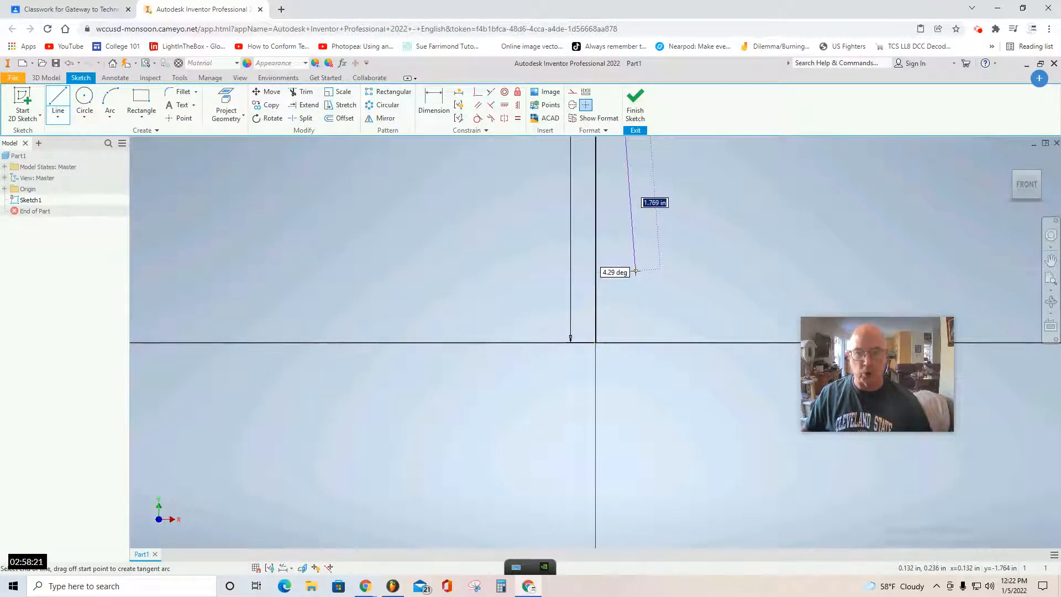
Step: Continue the line chain from the upper end to outline the head: 0.5 in outward, 0.5 in down and 0.375 in back inward
middle_drag(635, 271, 519, 577)
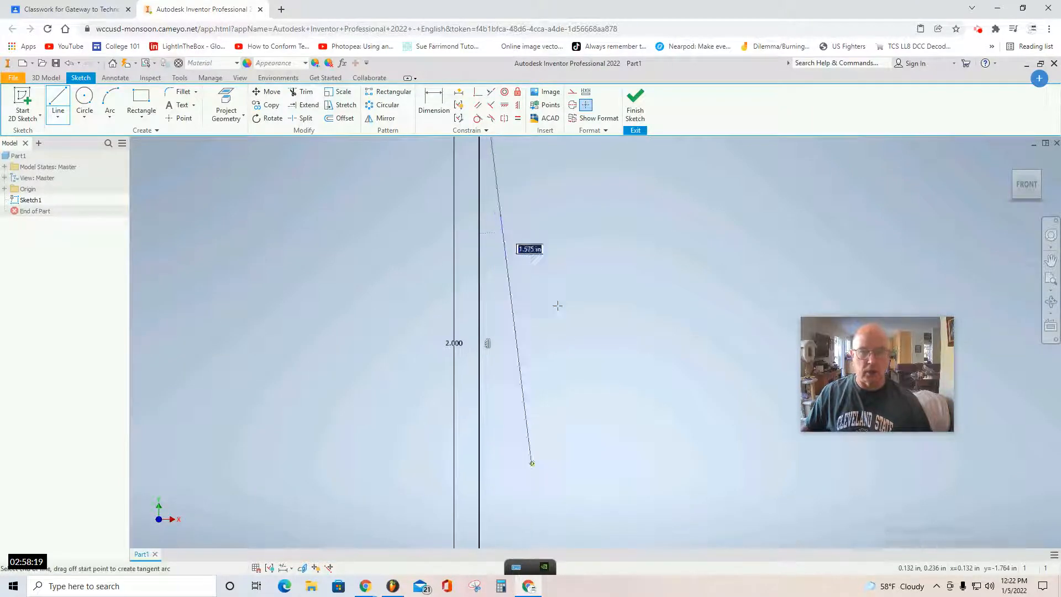
mouse_move(566, 230)
middle_down()
mouse_move(533, 462)
mouse_move(531, 593)
middle_up()
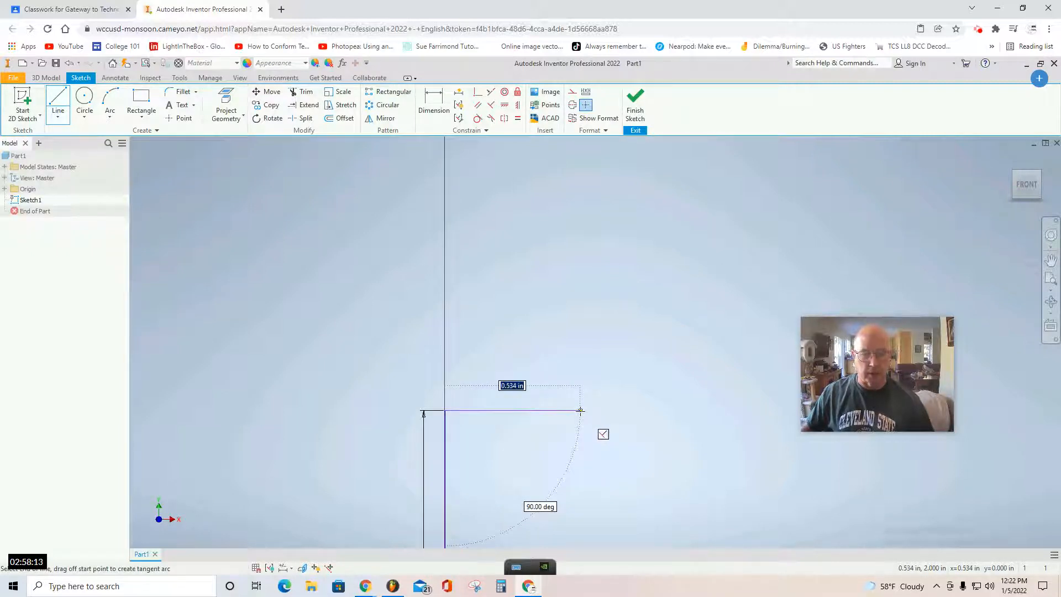
text(.)
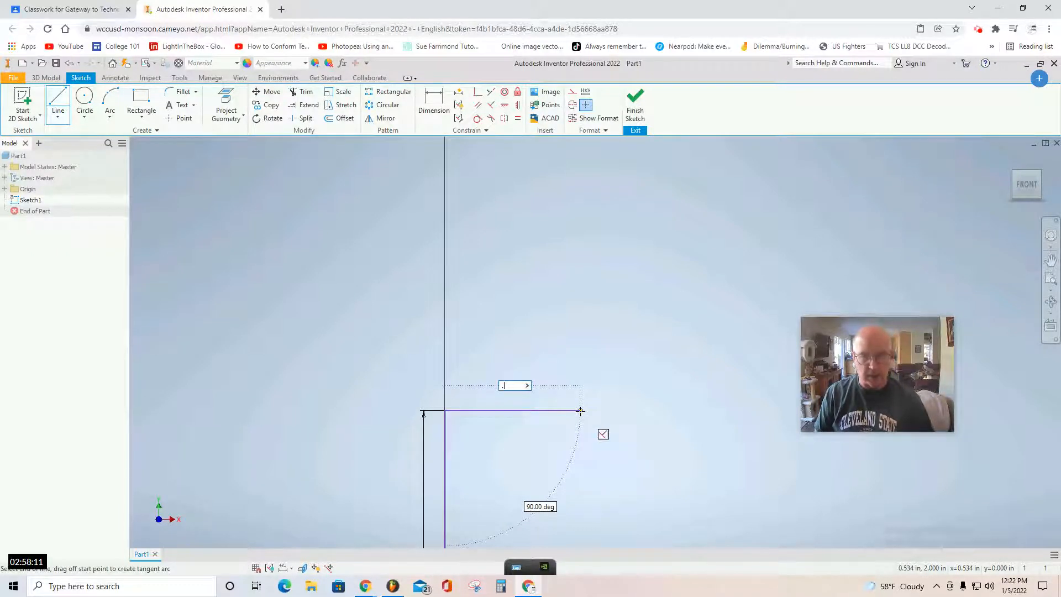
text(5)
key(Return)
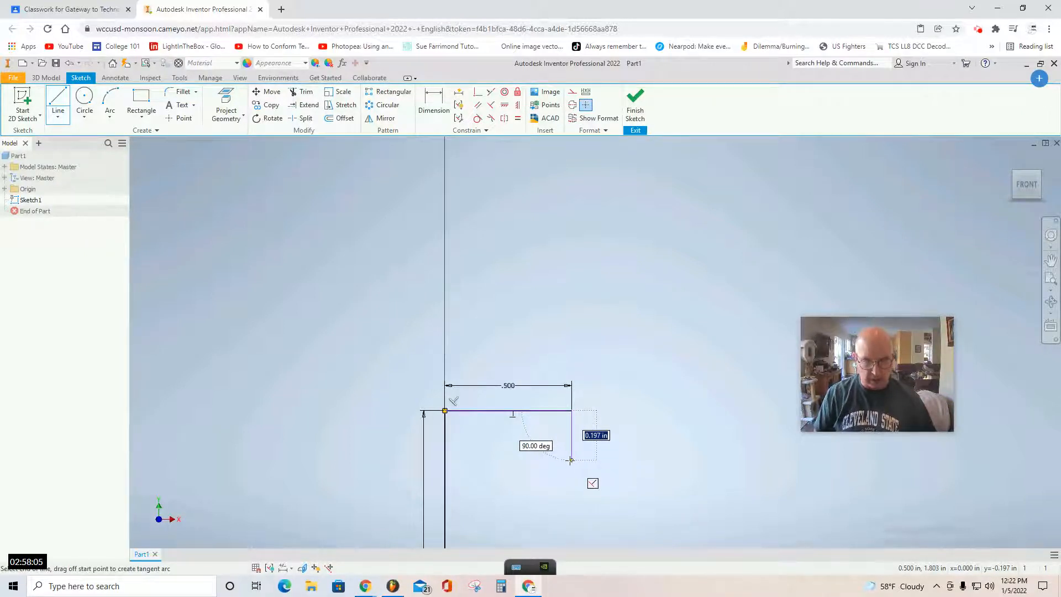
text(.5)
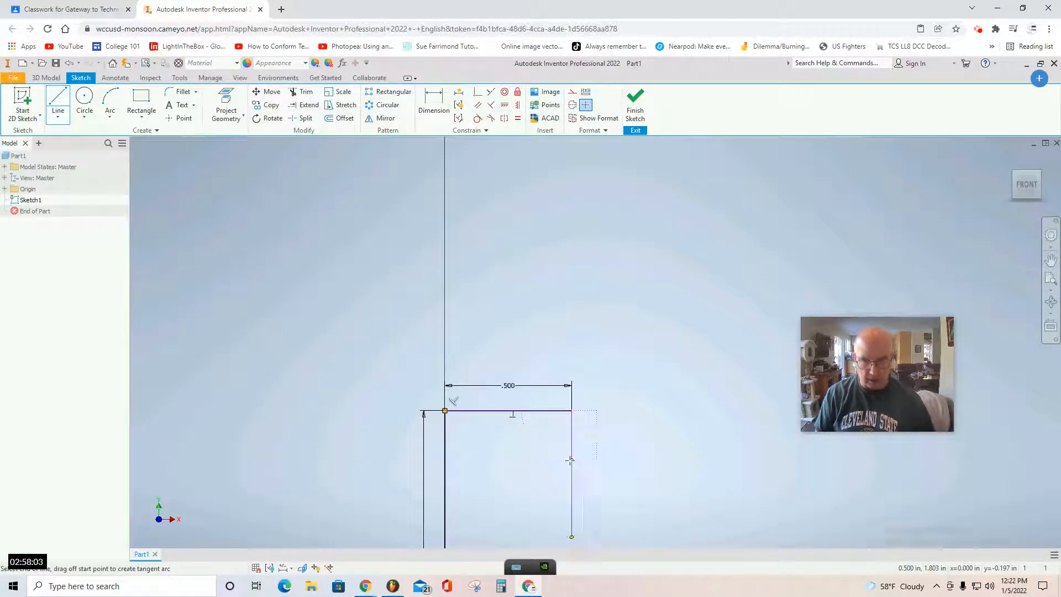
key(Return)
scroll(569, 464, down, 2)
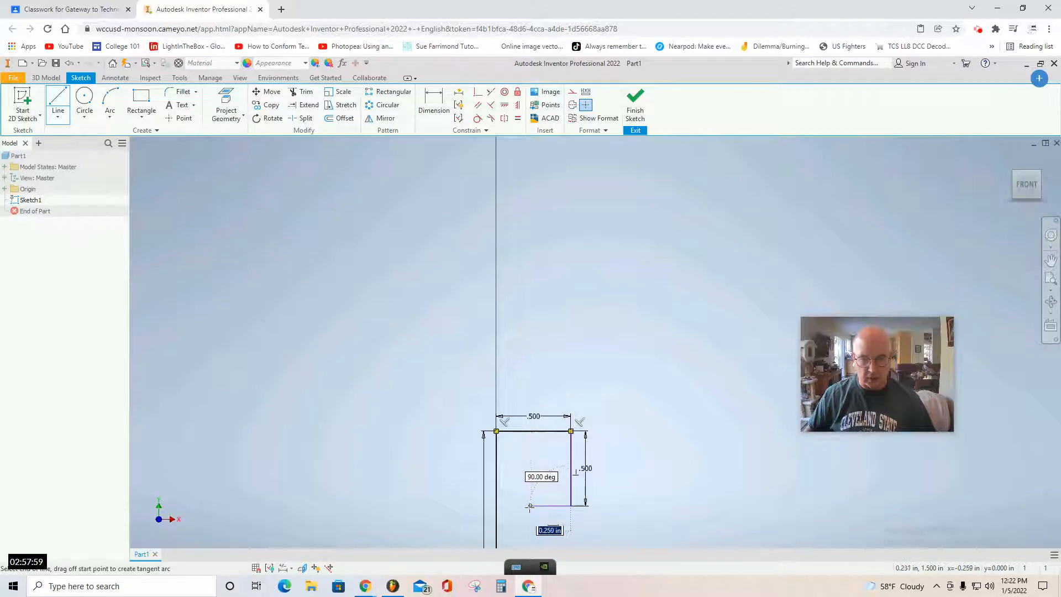
text(.3)
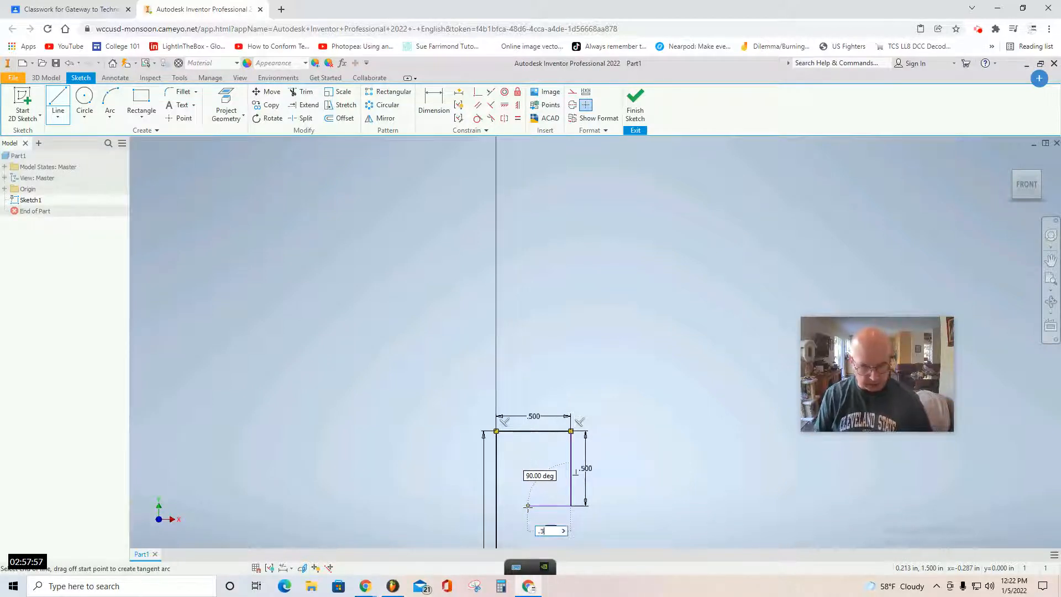
text(75)
key(Return)
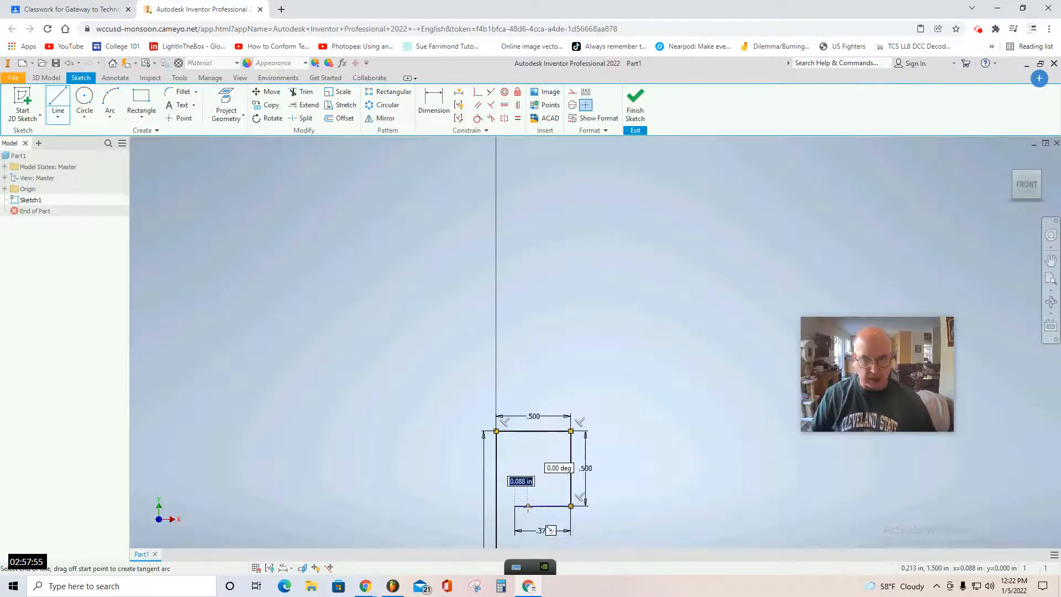
Step: Draw the shank edge straight down to the horizontal axis, close the profile at the origin and finish the sketch
middle_drag(525, 498, 518, 208)
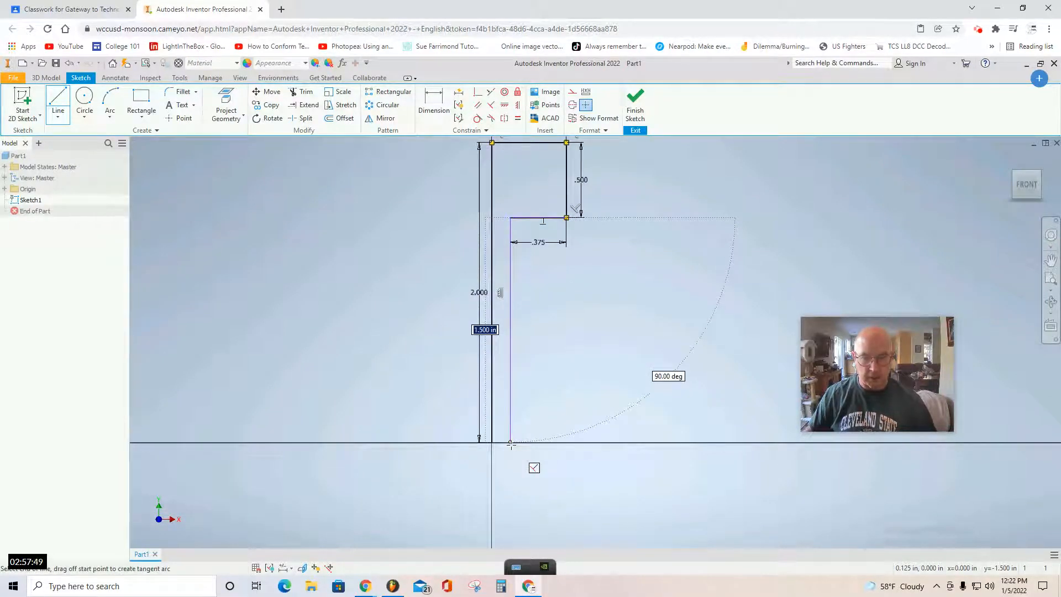
click(510, 443)
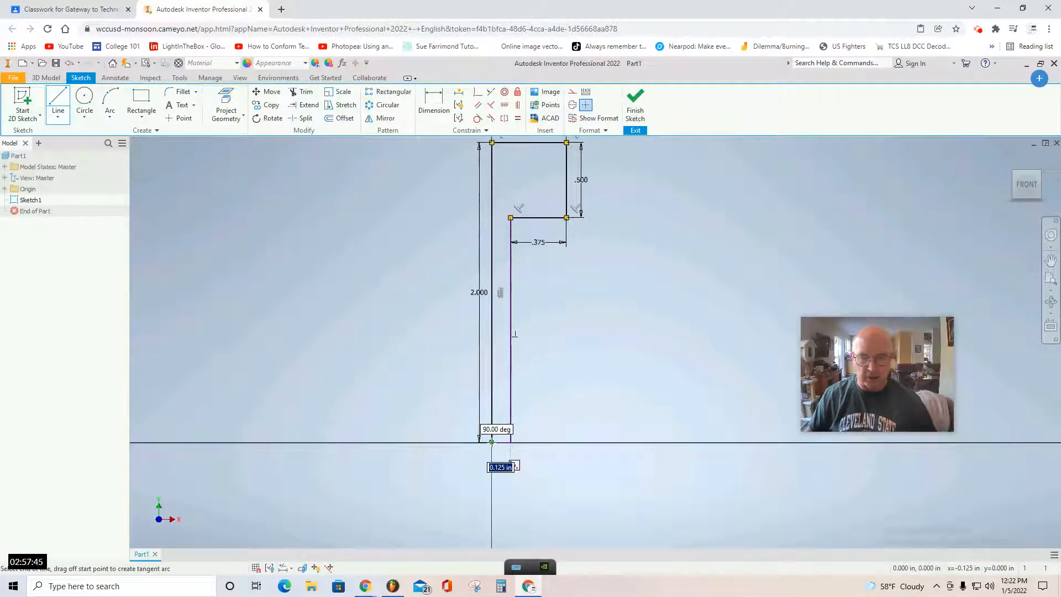
click(492, 442)
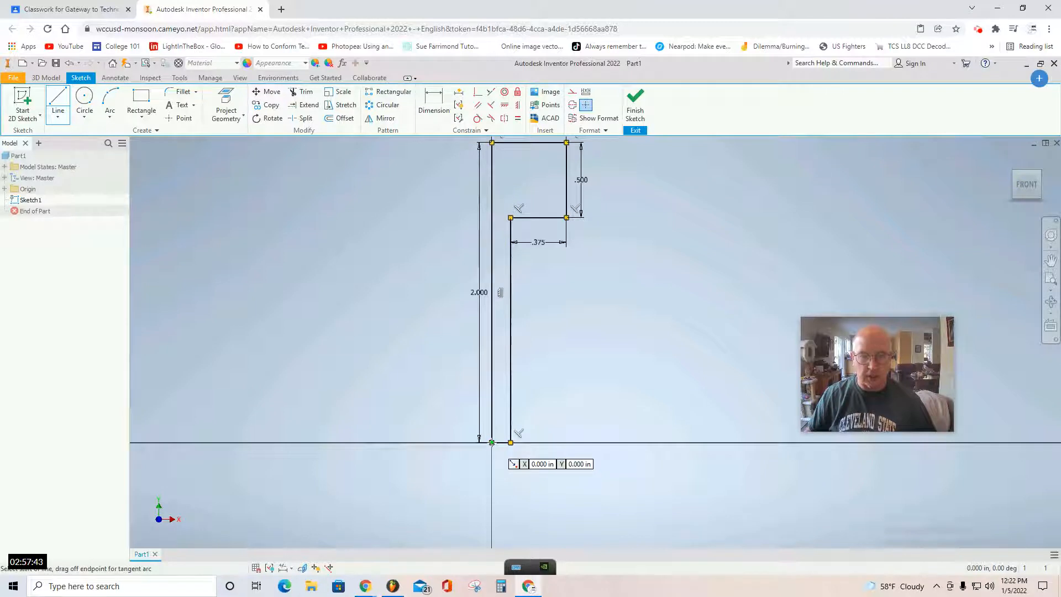
click(636, 105)
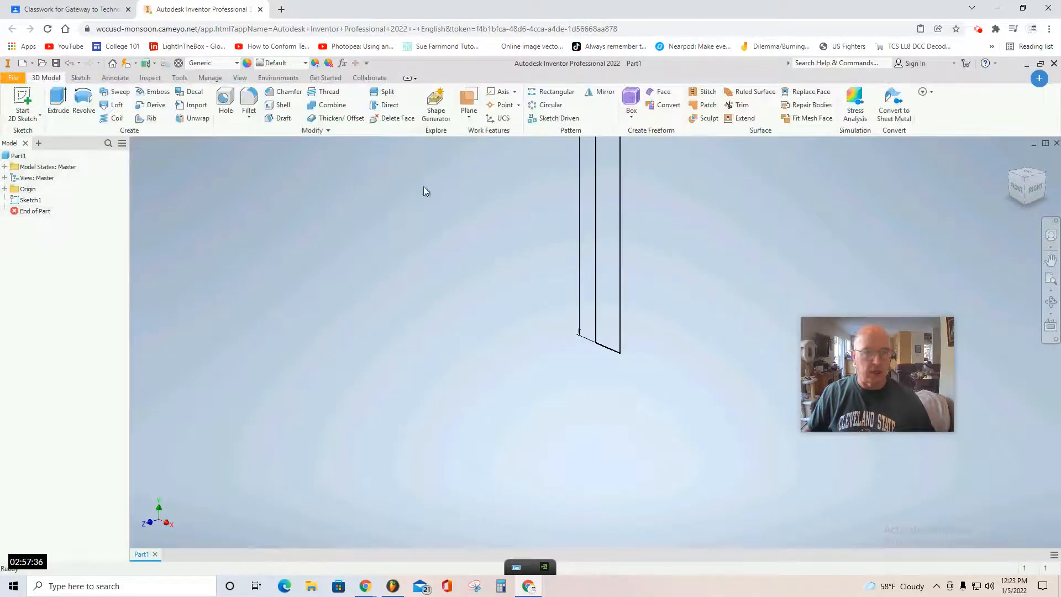
Step: Revolve the closed profile a full 360 degrees about its 2 in vertical line
click(84, 101)
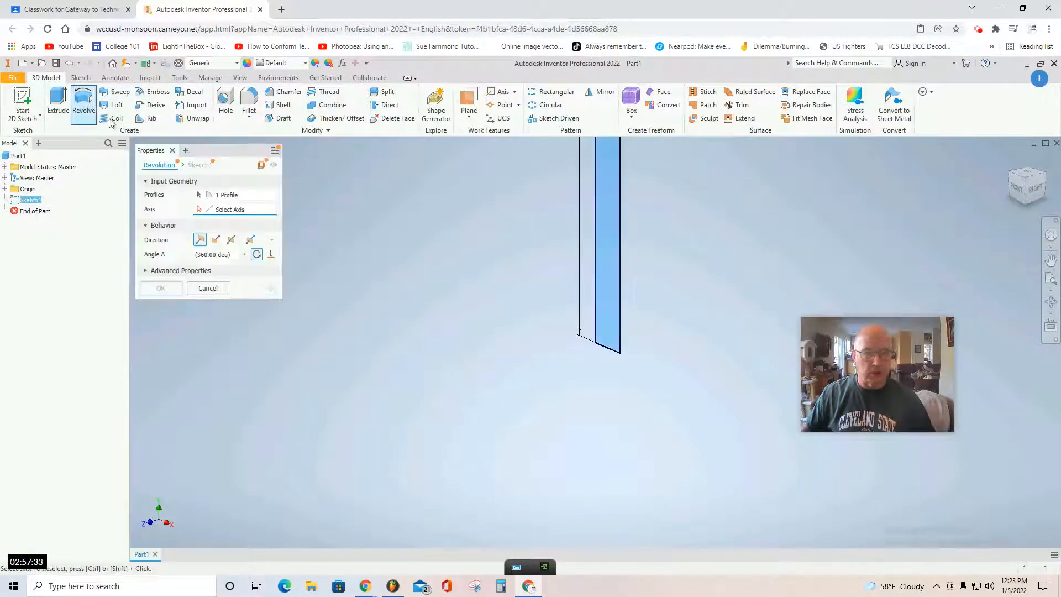
middle_drag(447, 330, 353, 499)
scroll(353, 499, up, 3)
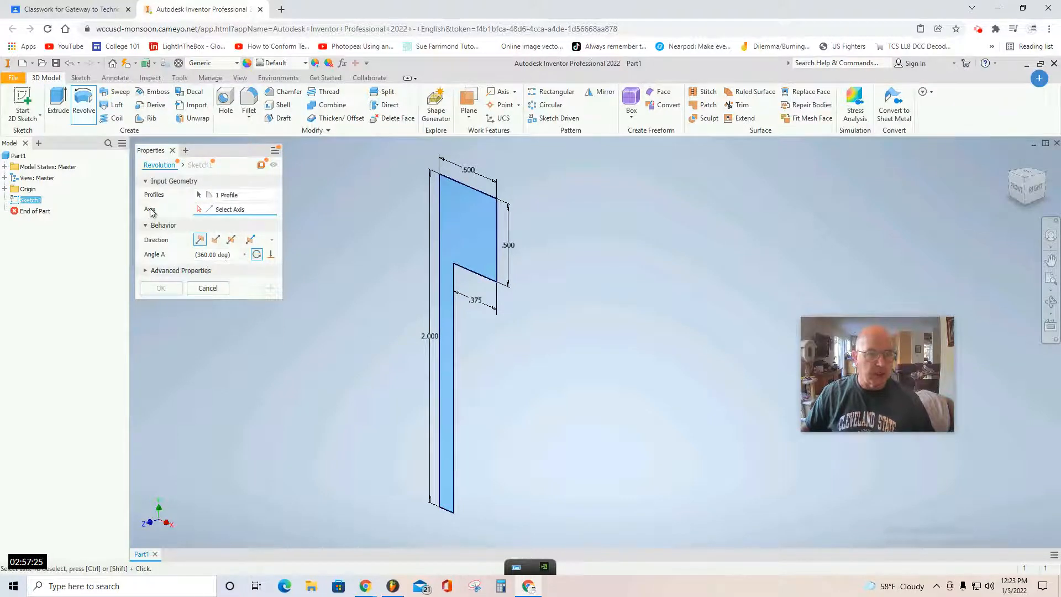
click(440, 301)
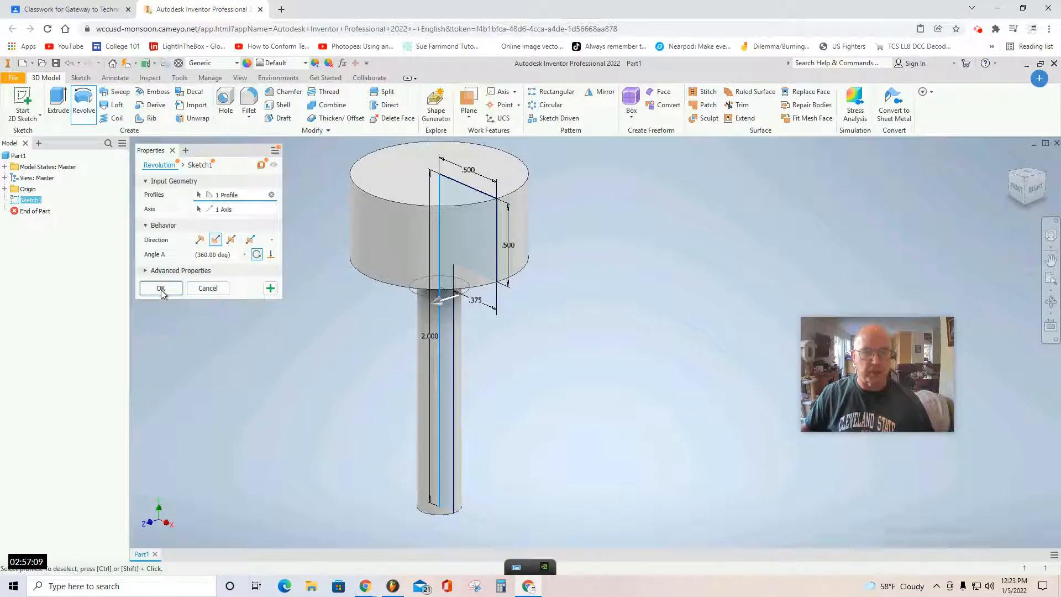
click(161, 290)
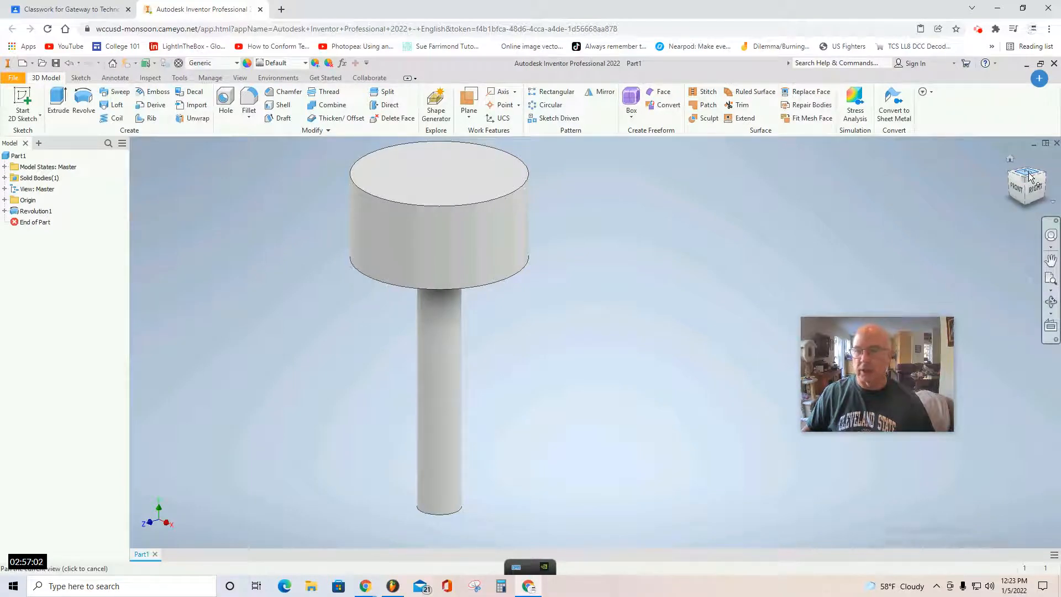
Step: Start a 2D sketch on the head's top face and draw a thin rectangle across its centre, extending past both sides
click(24, 98)
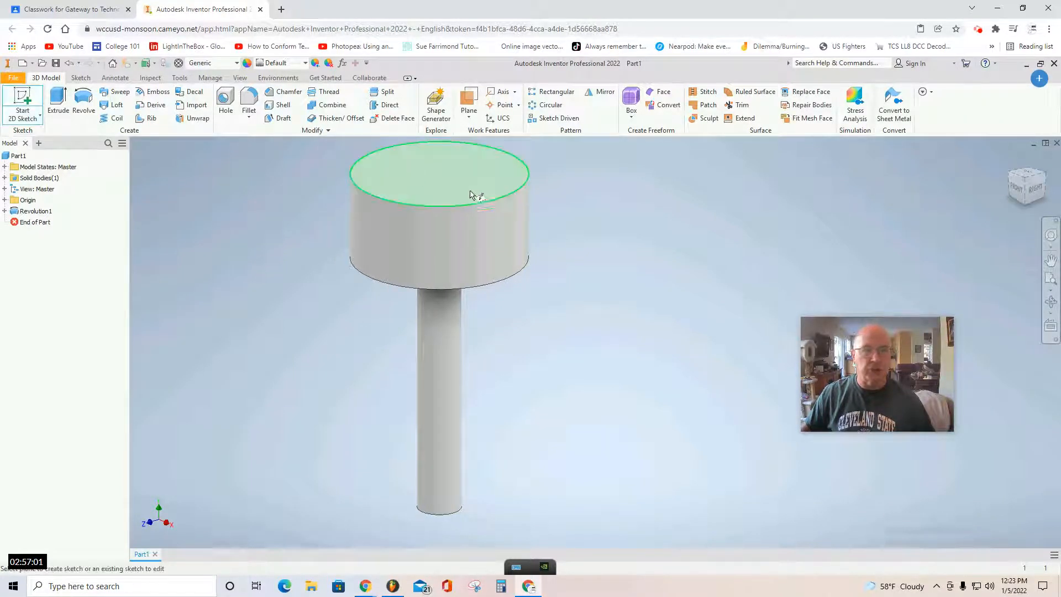
click(457, 191)
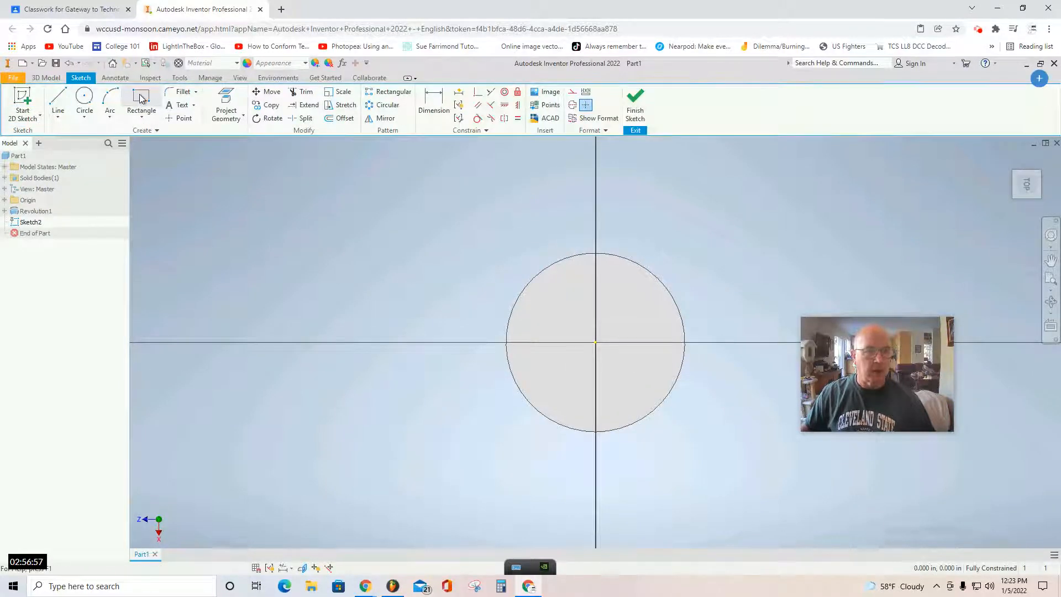
click(139, 103)
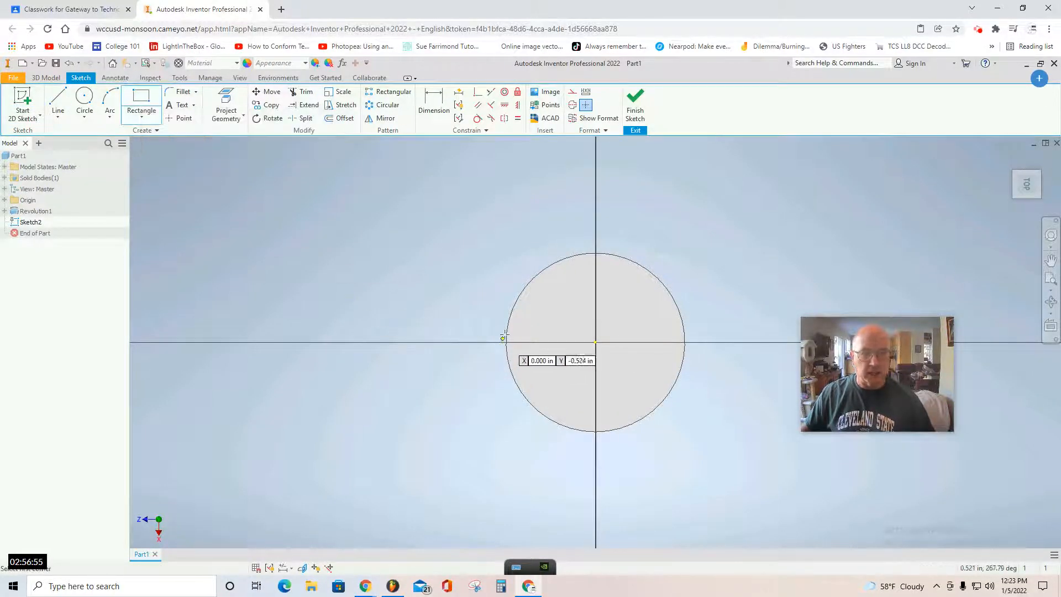
click(489, 330)
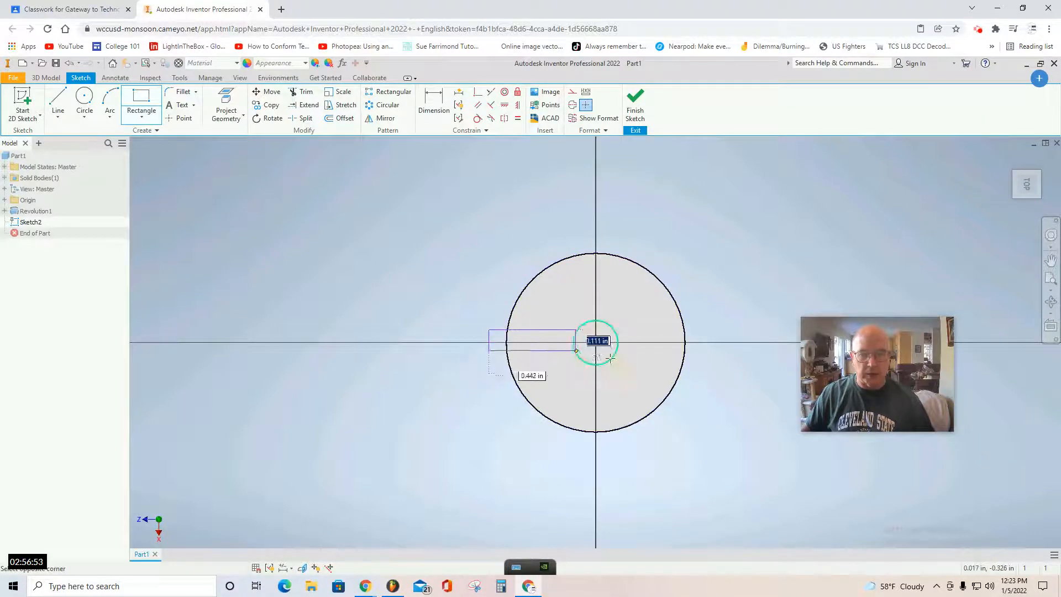
click(697, 356)
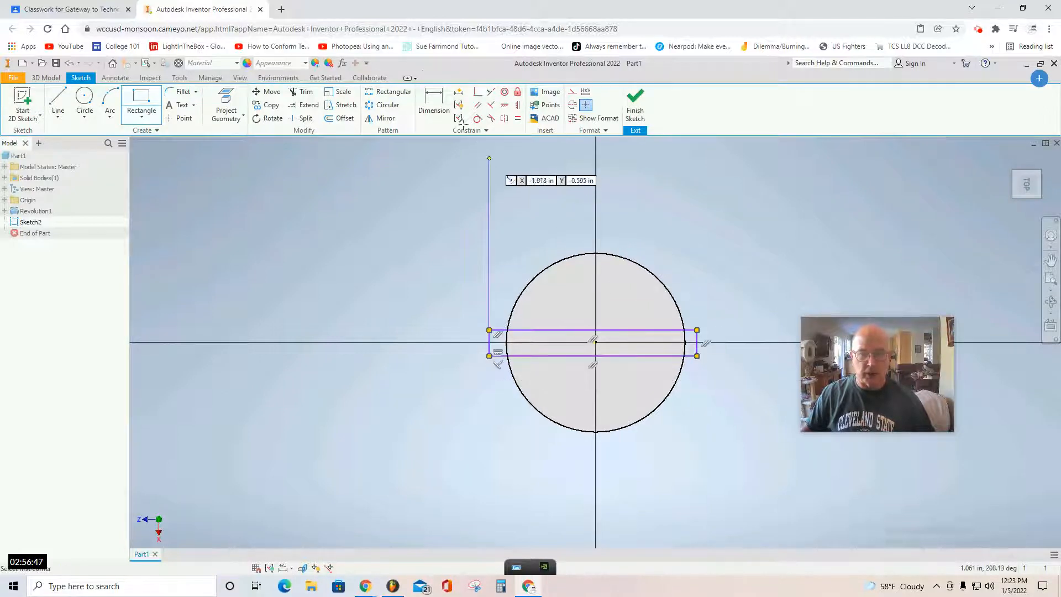
Step: Dimension the rectangle's upper long edge 0.1 in from the sketch centre point
key(d)
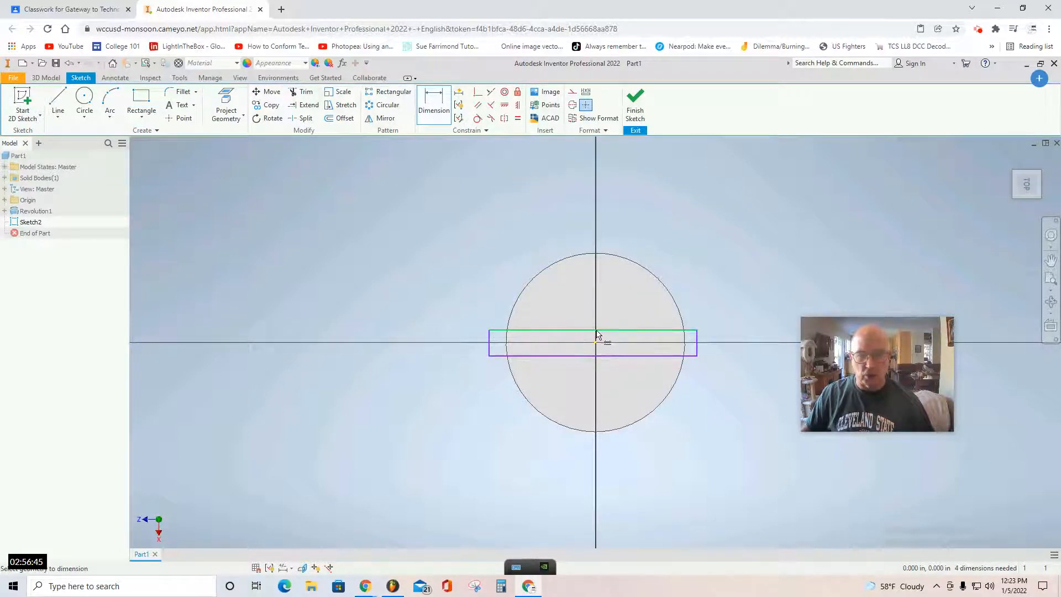
scroll(597, 330, up, 3)
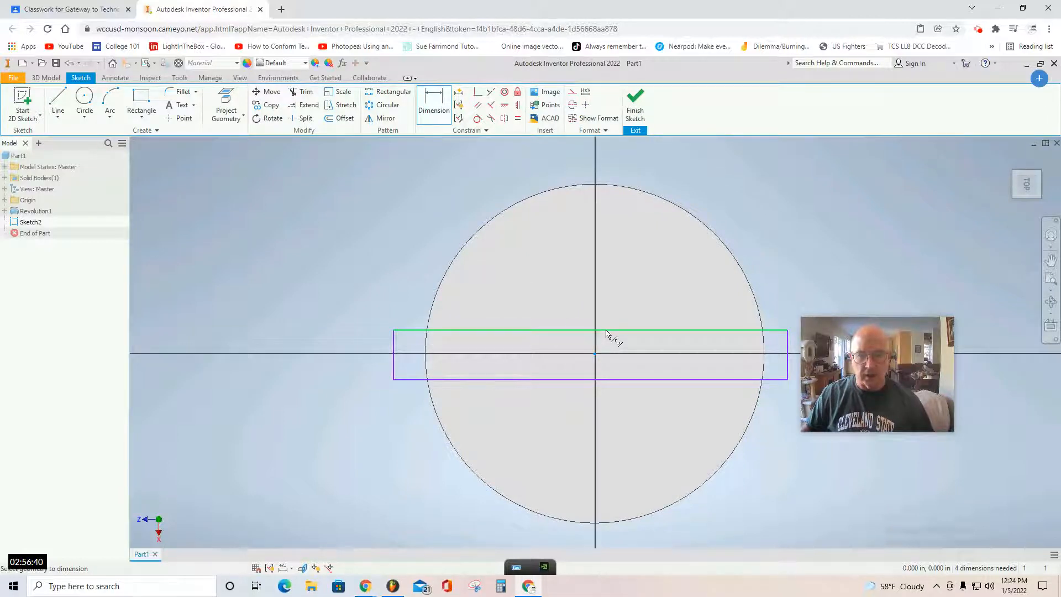
click(606, 332)
click(611, 343)
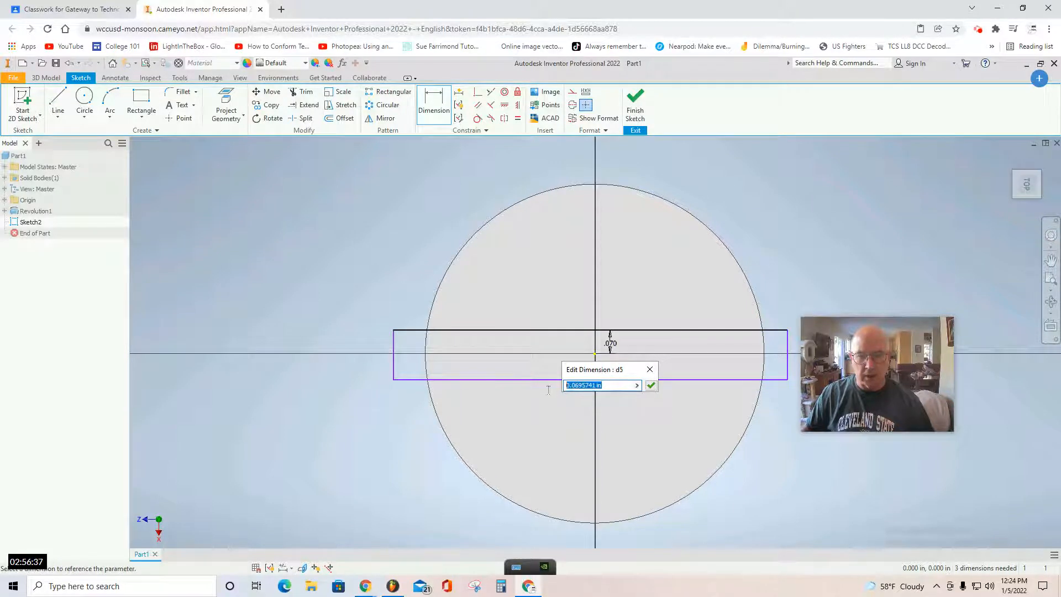
text(.1)
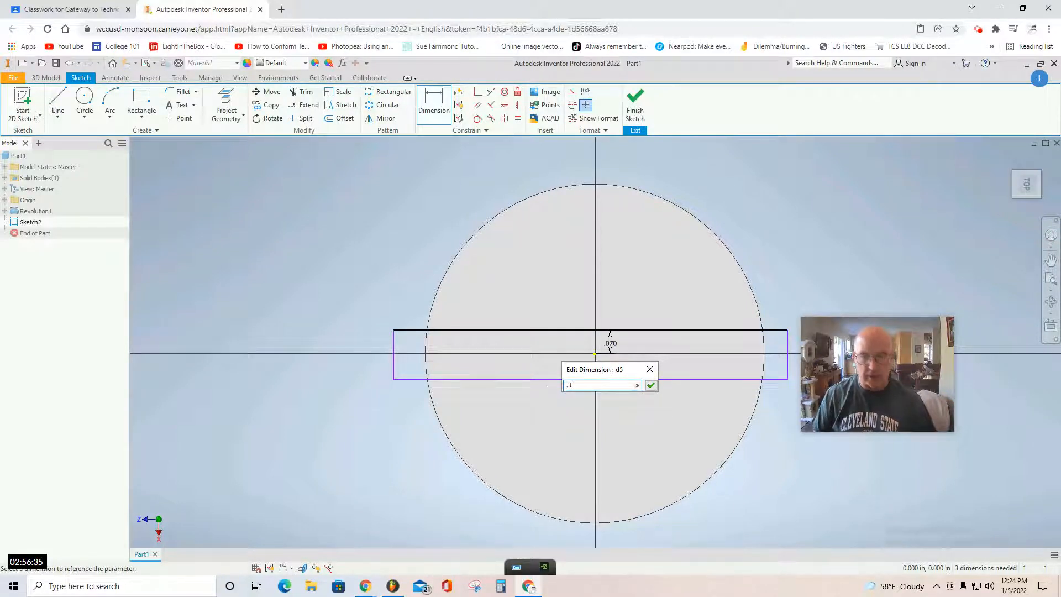
click(651, 386)
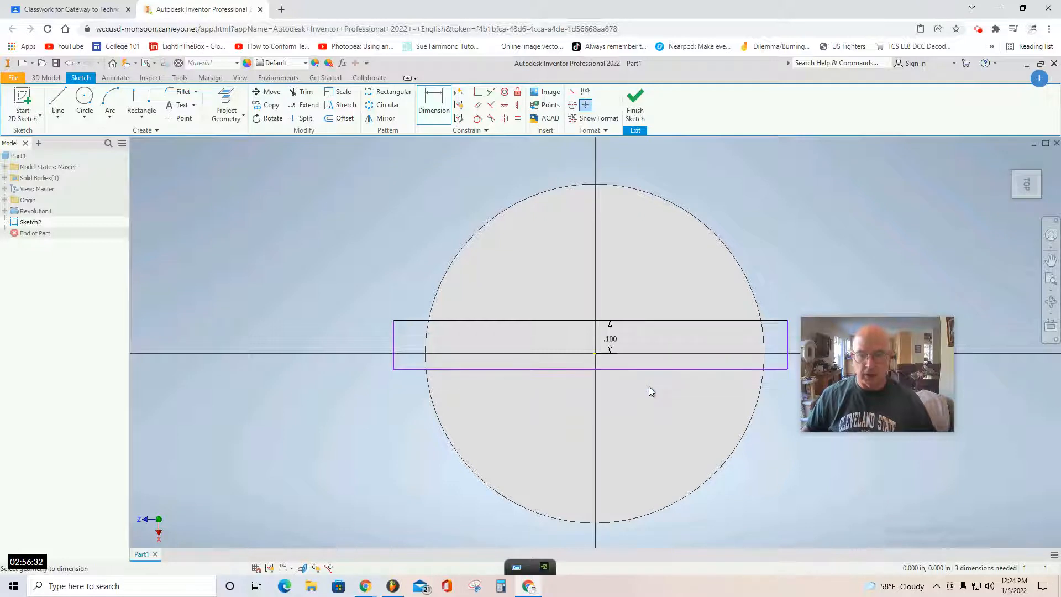
Step: Dimension the rectangle's lower long edge 0.1 in from the centre point and finish the sketch
click(596, 357)
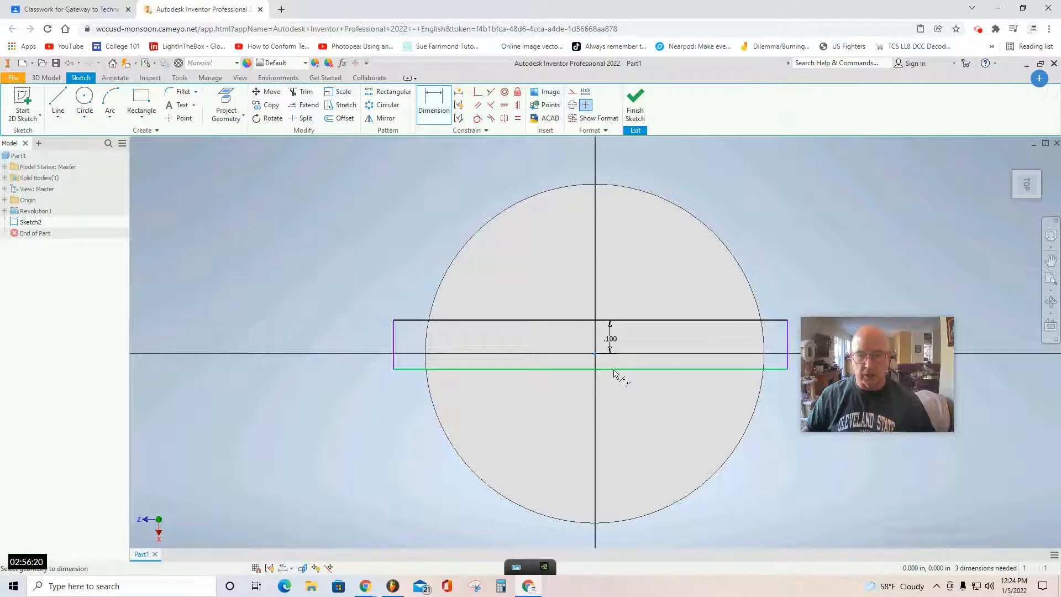
click(613, 369)
click(627, 364)
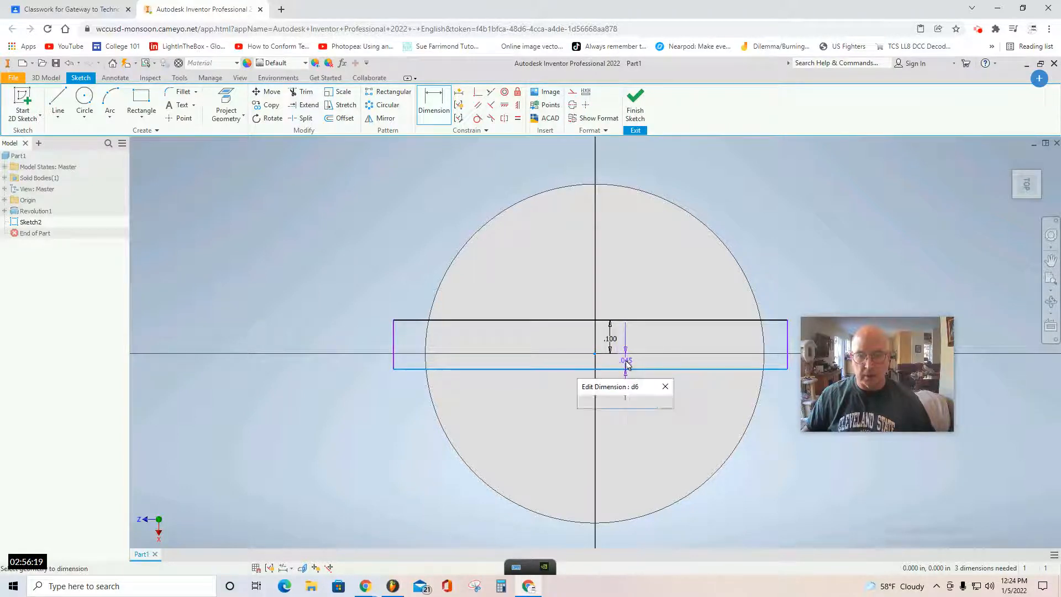
text(.1)
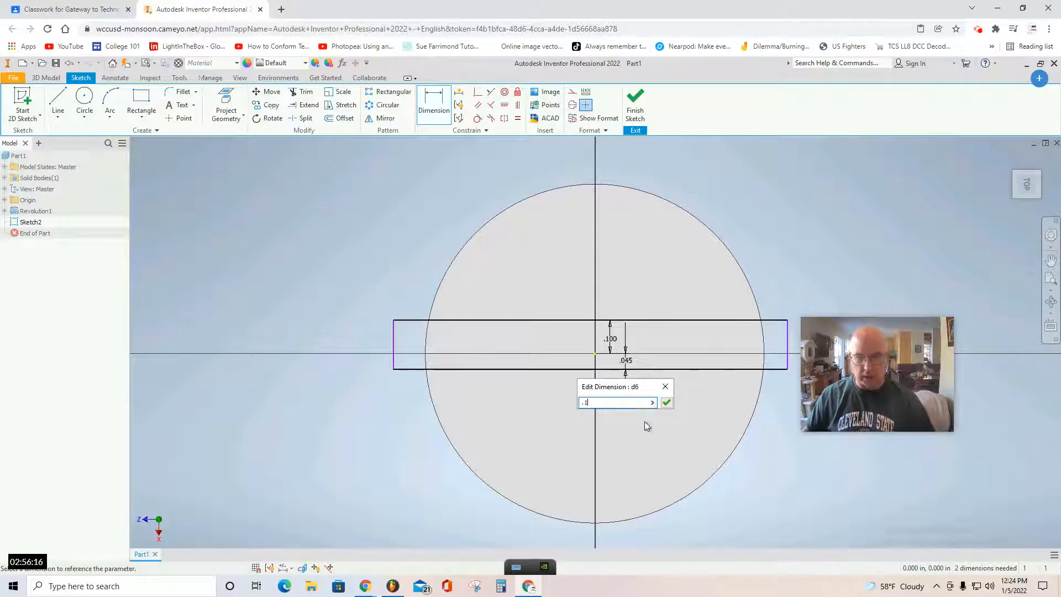
click(666, 403)
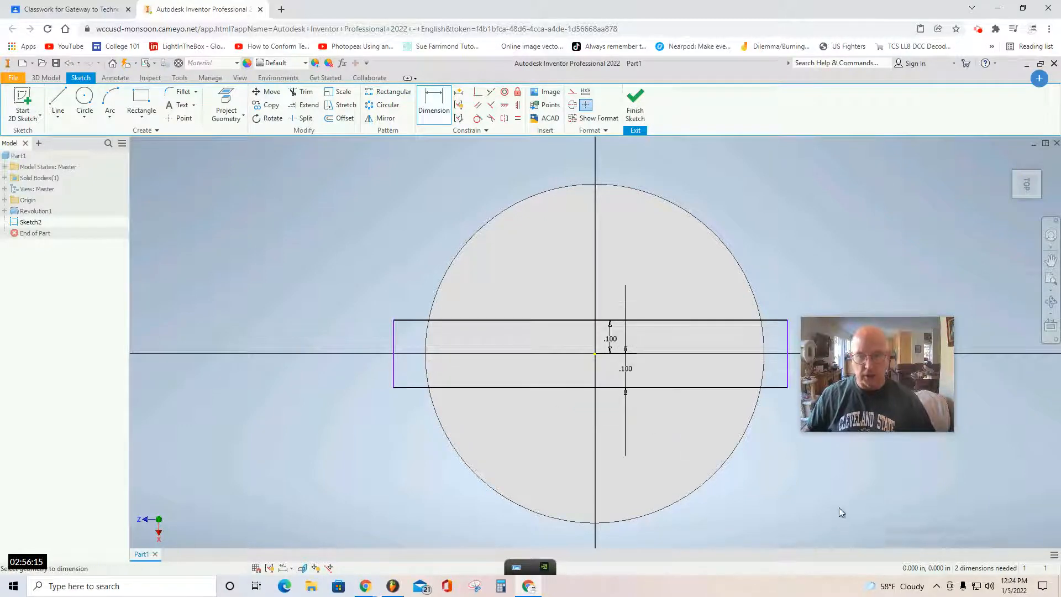
click(630, 114)
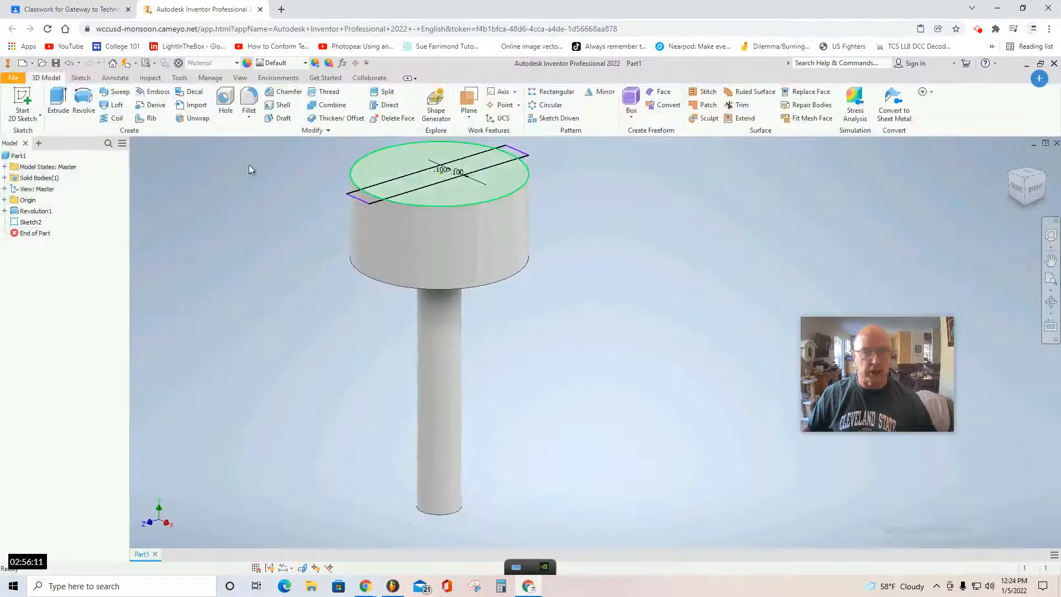
Step: Extrude the rectangle as a cut 0.125 in deep into the head to form the screwdriver slot
click(59, 102)
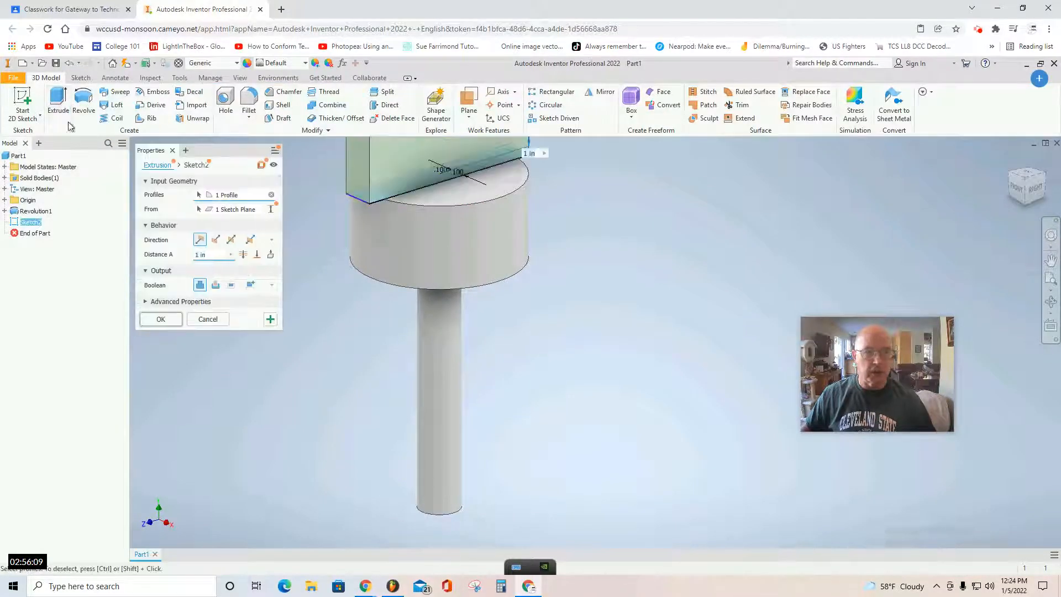
click(215, 285)
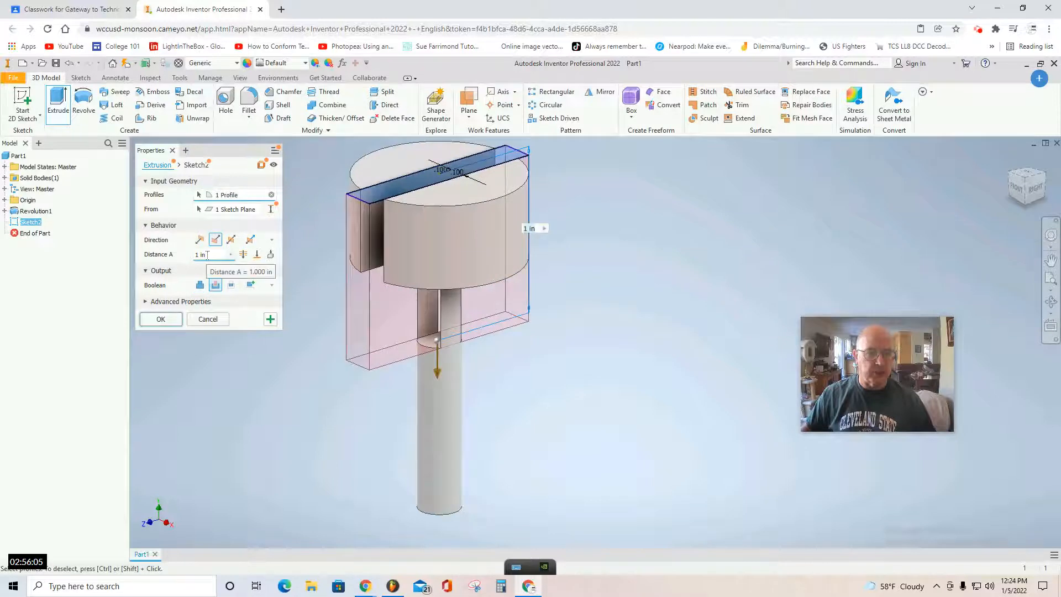
text(.125)
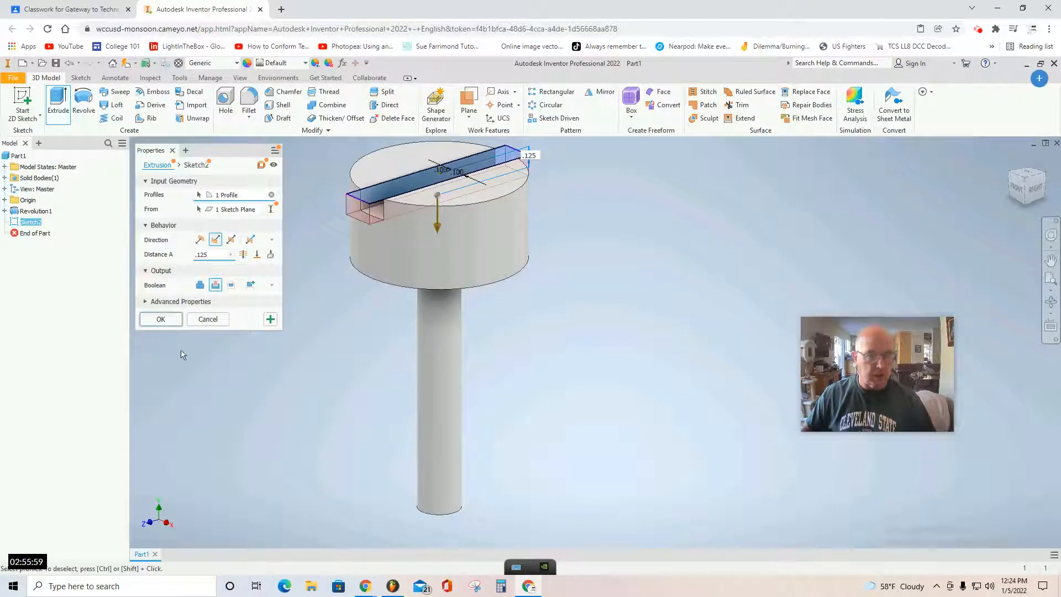
click(160, 326)
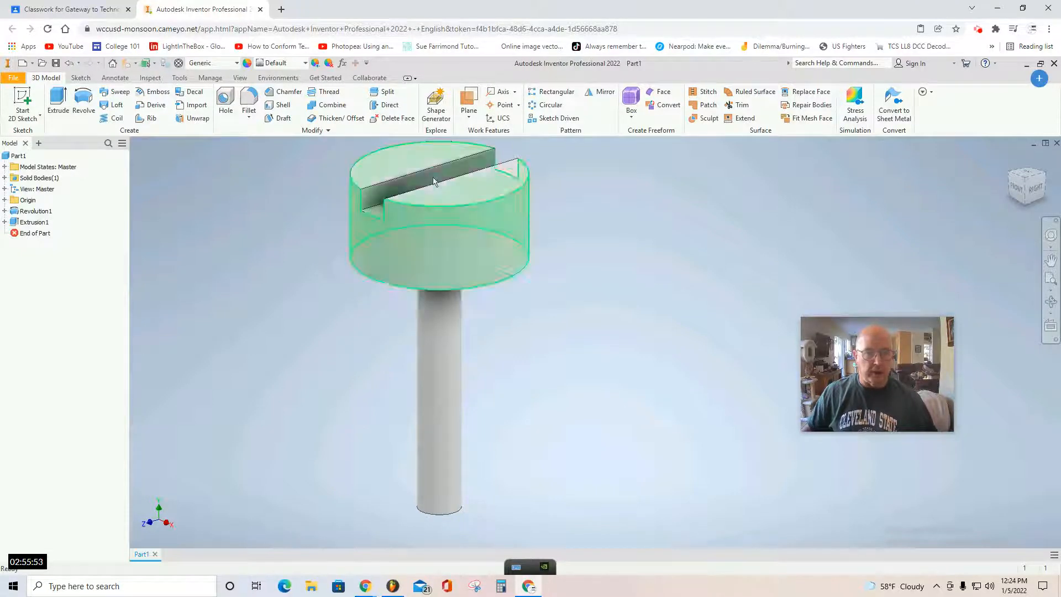
Step: Apply a full-length 1/4-20 UNC thread, class 2A, to the screw's cylindrical shank
click(326, 94)
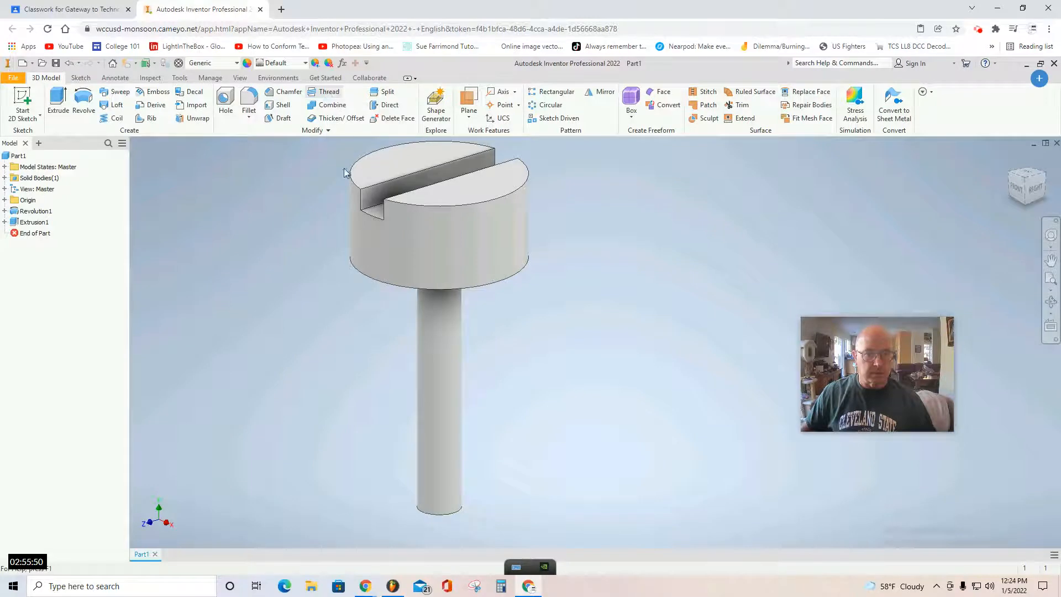
click(442, 388)
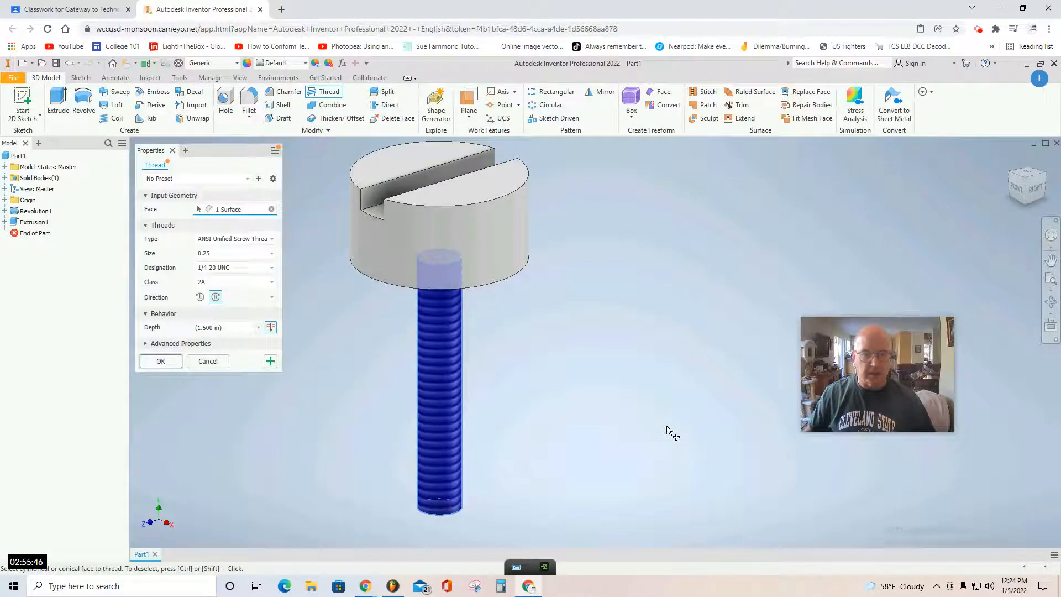
click(160, 360)
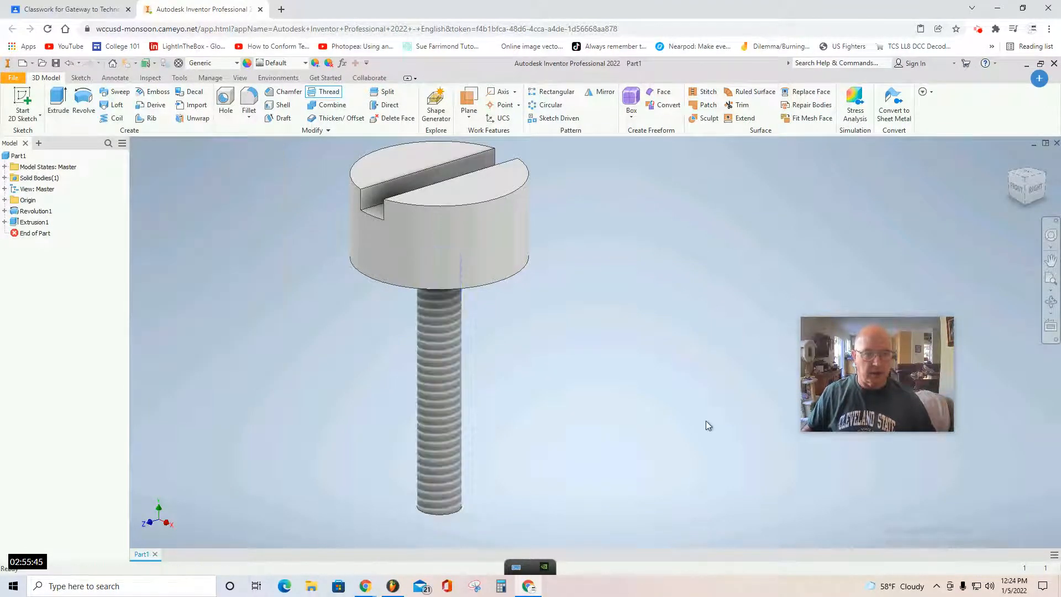
Step: Chamfer both curved top edges of the slotted head and the shank's bottom edge with a distance of 0.0625 in
click(270, 97)
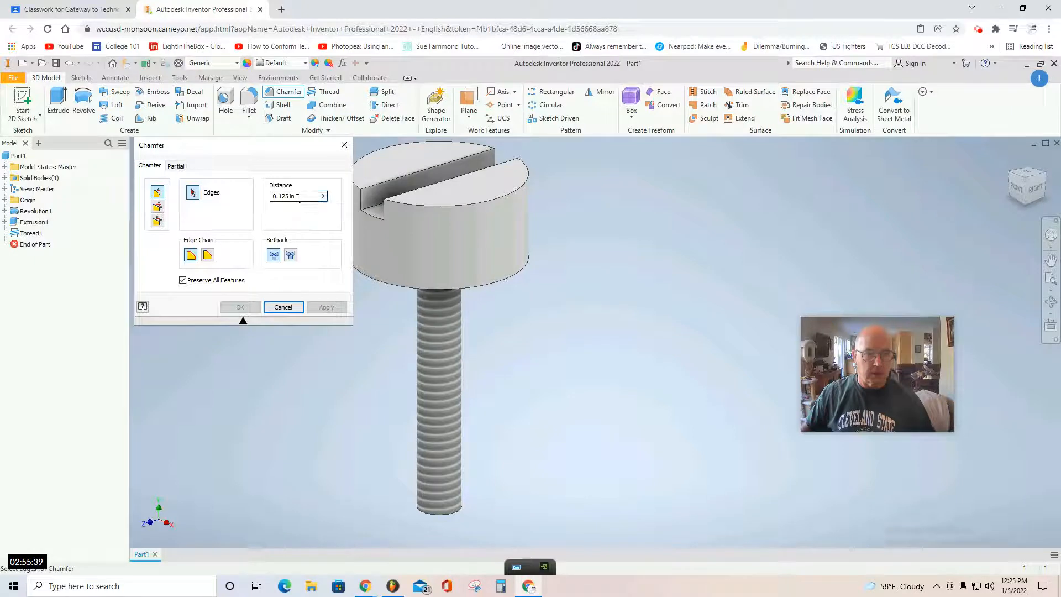
drag(298, 197, 272, 196)
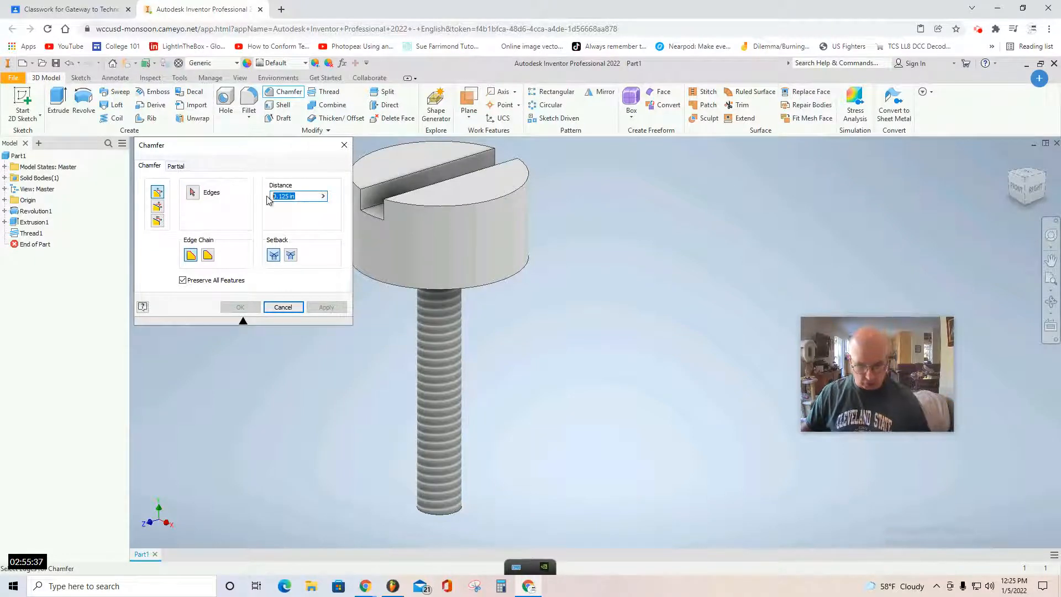
text(.06)
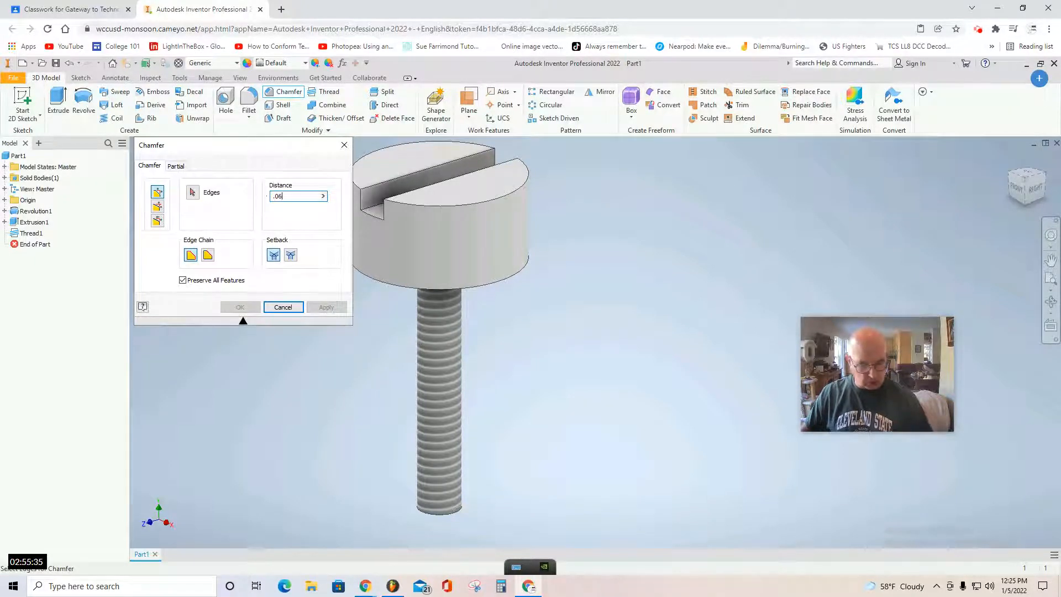
text(25)
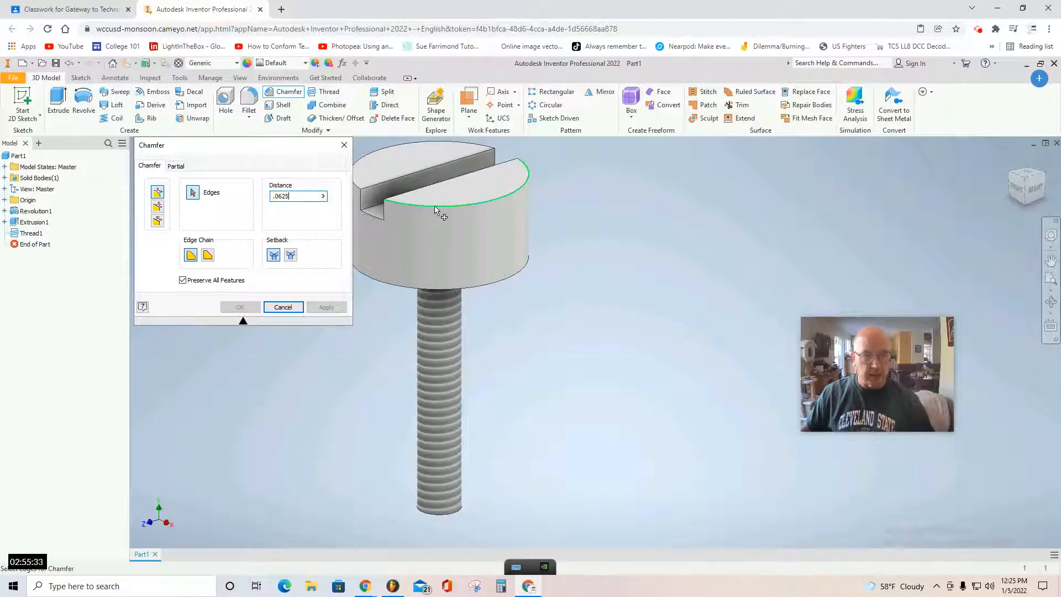
click(435, 210)
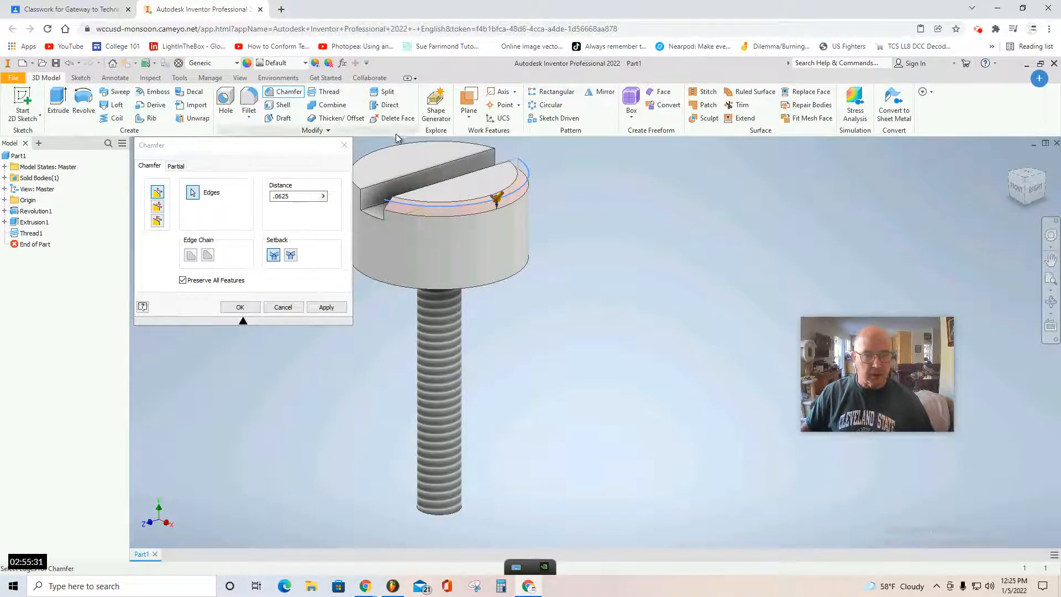
click(395, 150)
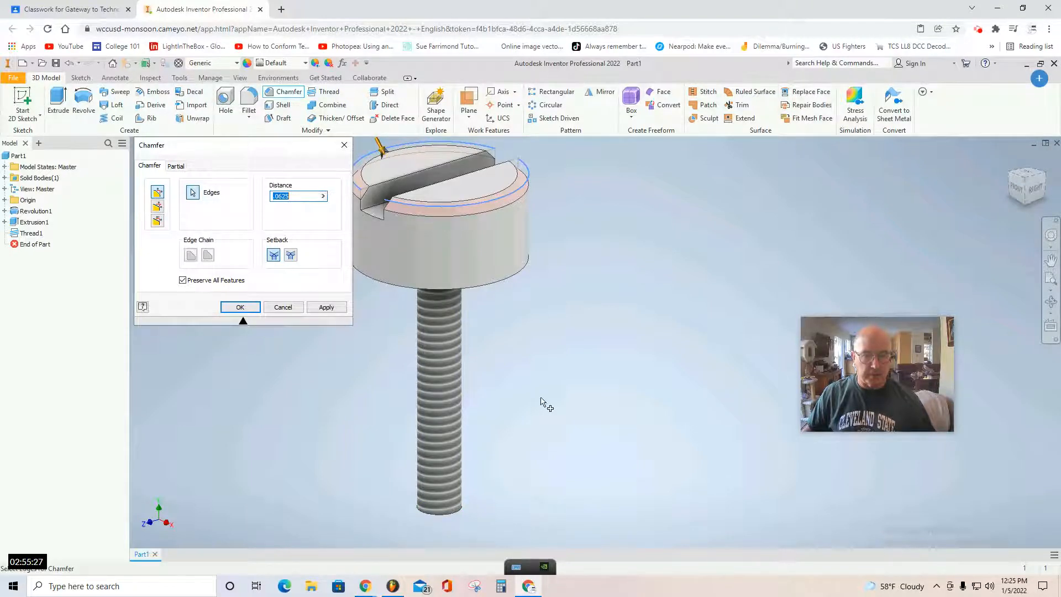
click(456, 514)
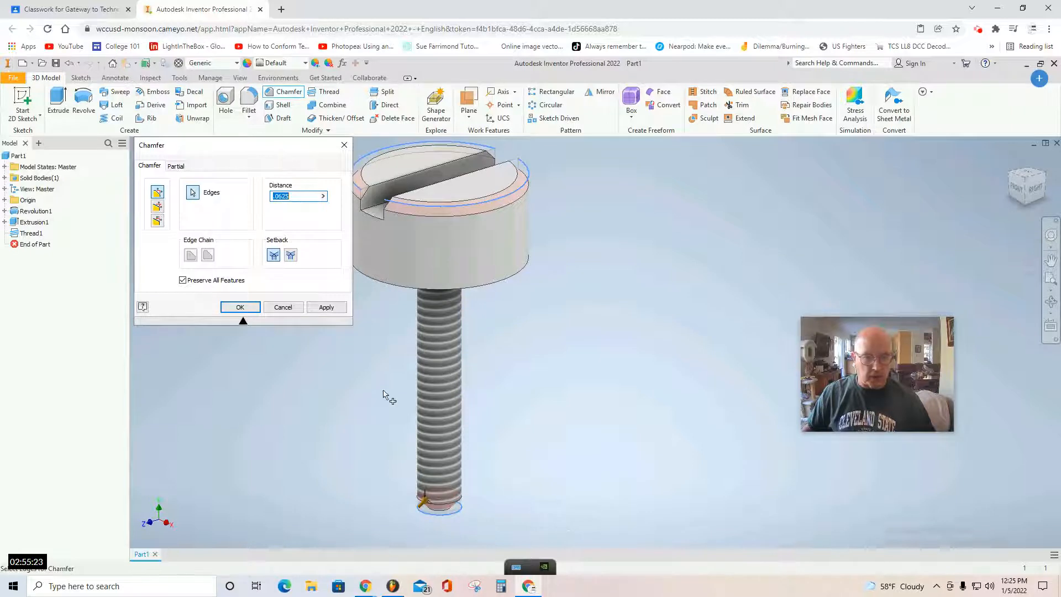
click(326, 308)
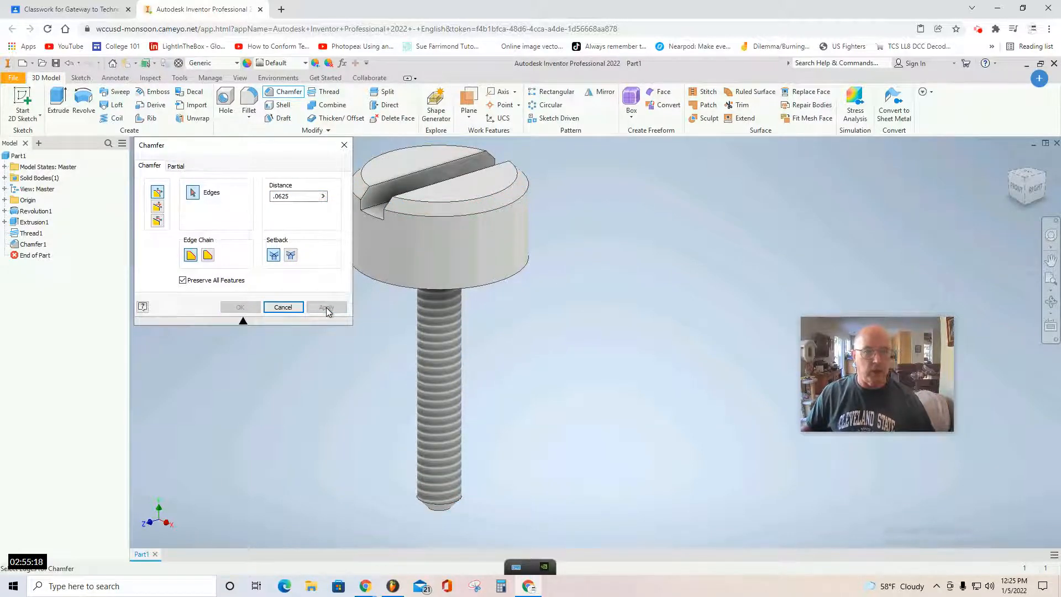
click(345, 146)
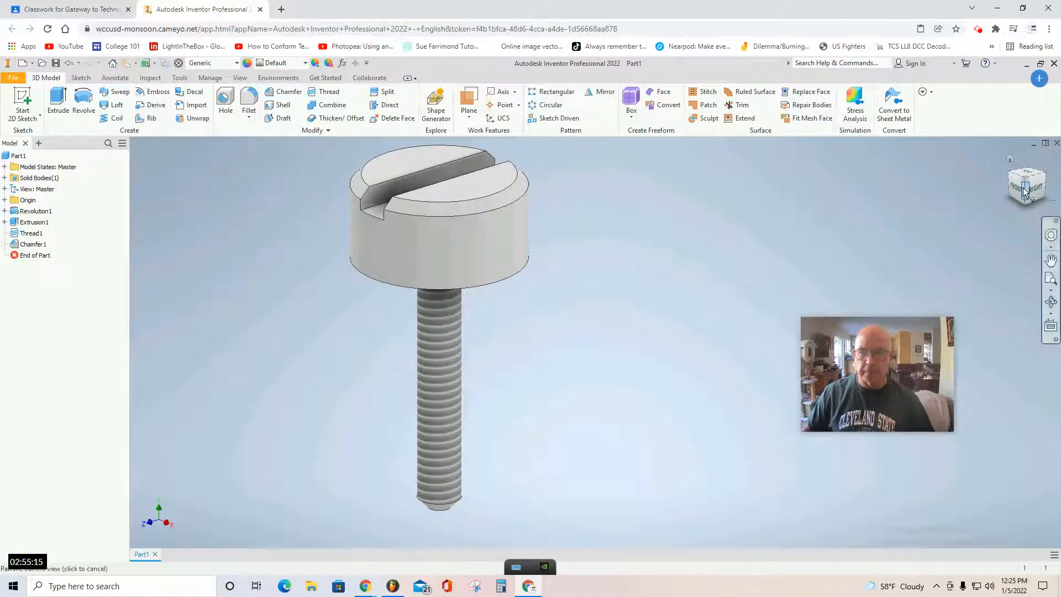
Step: Apply the Smooth - Dark Forest Green appearance from the Inventor Material Library to the whole screw
shift+middle_drag(963, 226, 894, 250)
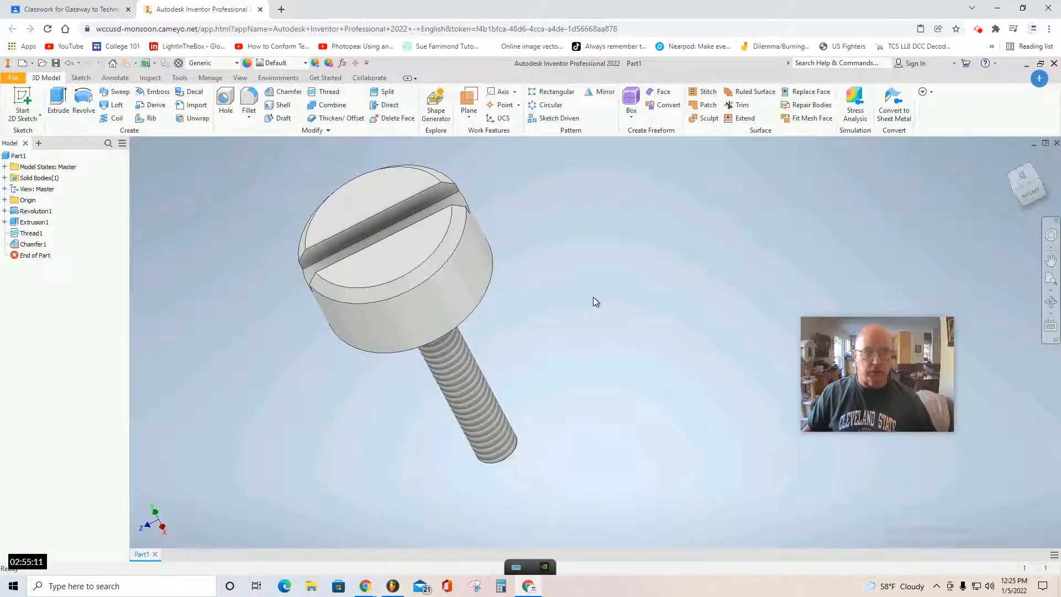
click(305, 66)
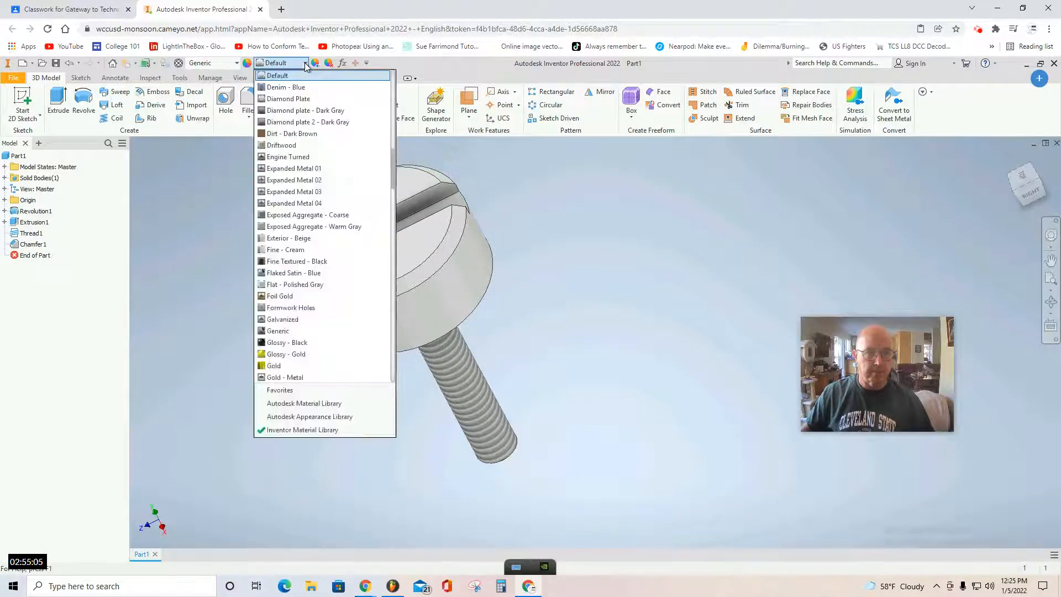
scroll(301, 297, down, 4)
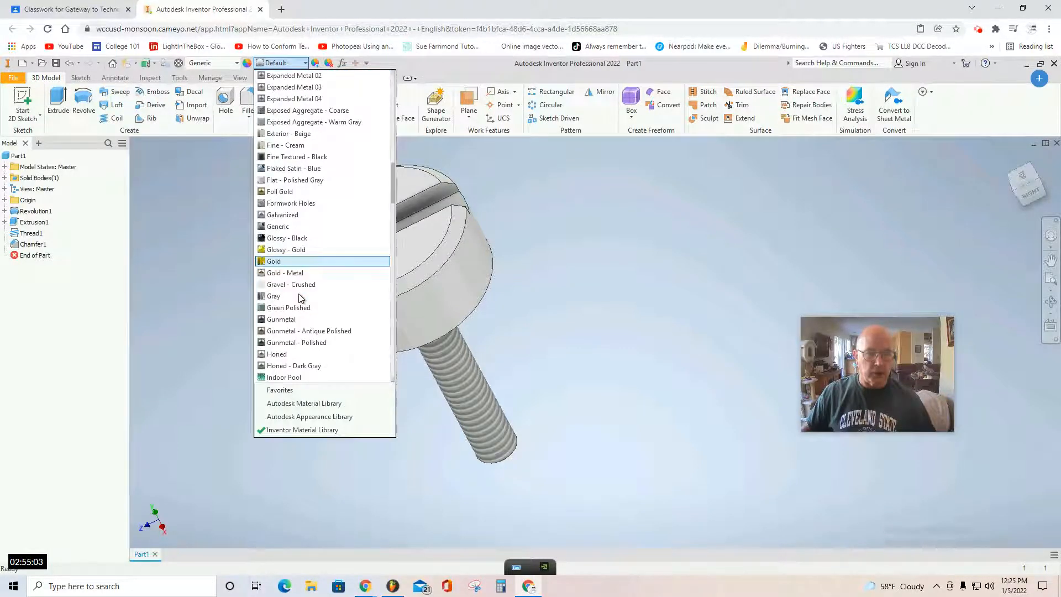
scroll(301, 297, down, 7)
scroll(301, 297, down, 7)
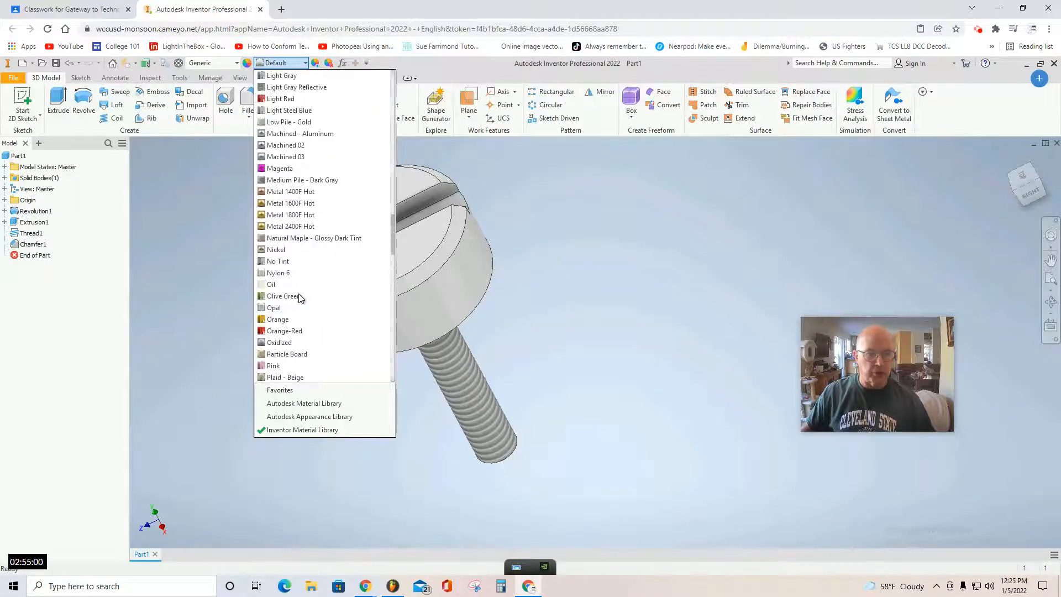
scroll(301, 297, down, 20)
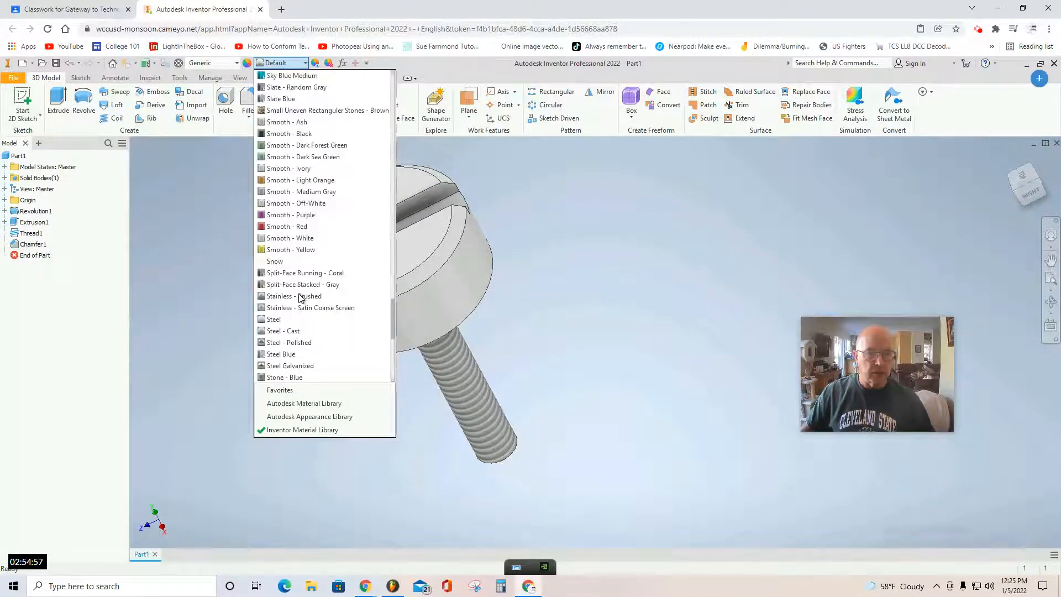
click(276, 148)
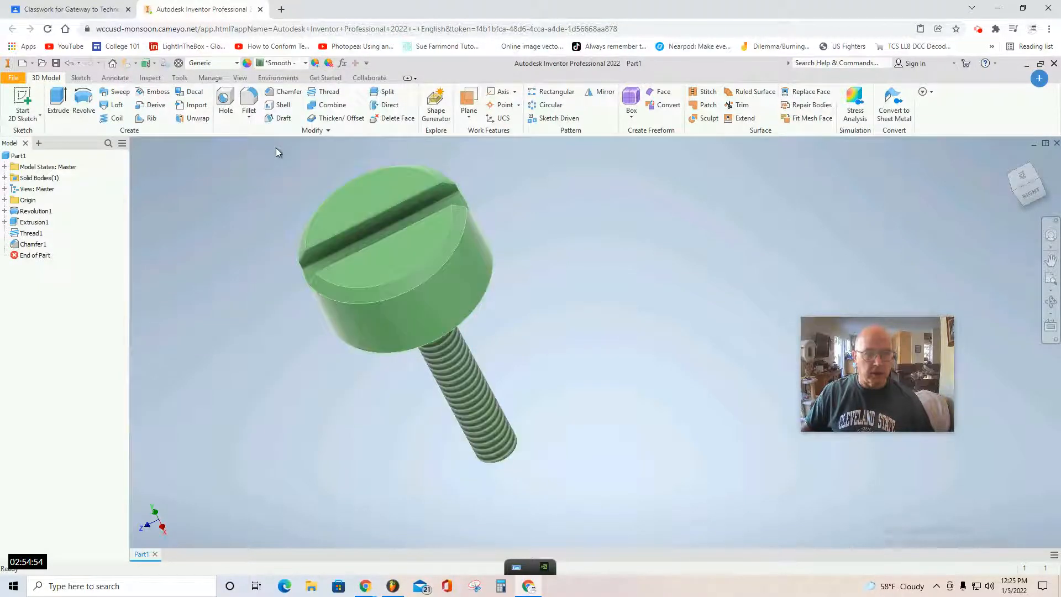
Step: Give the threaded shank face the Yellow Pine - Solid Stained Light Low Gloss appearance
click(476, 412)
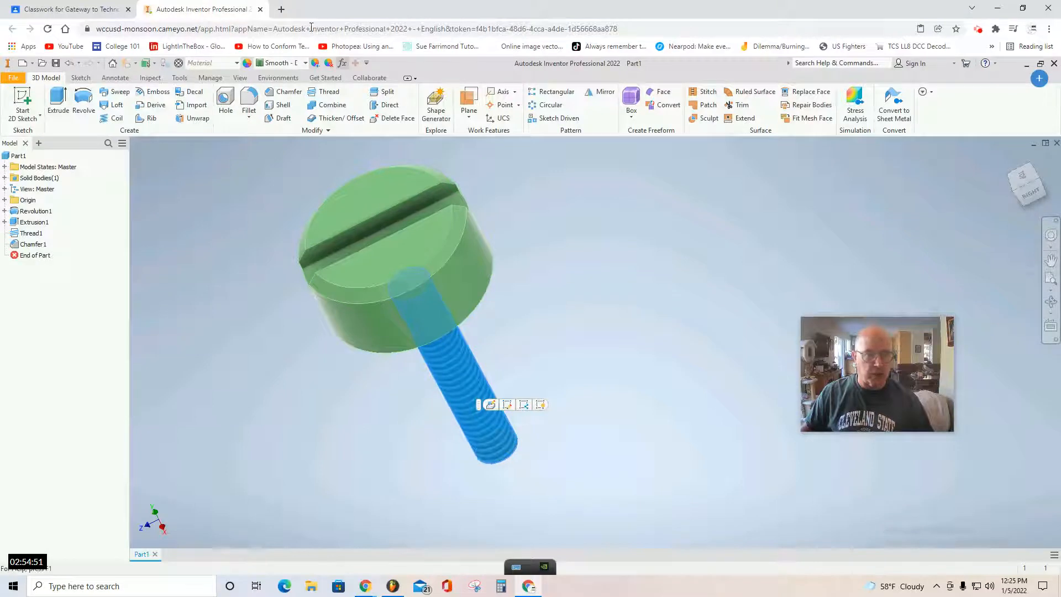
click(306, 63)
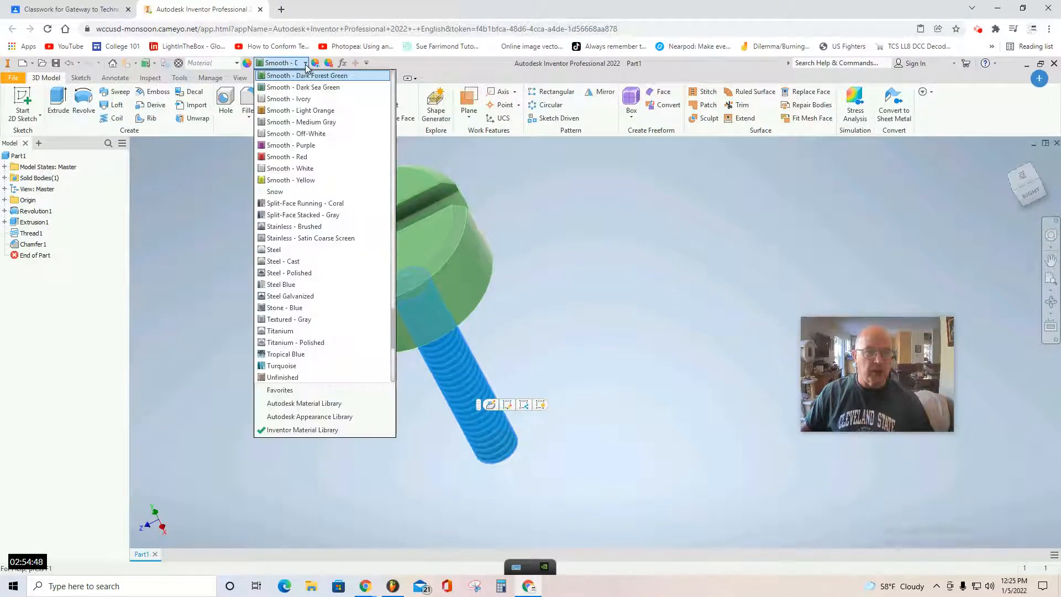
scroll(320, 265, down, 7)
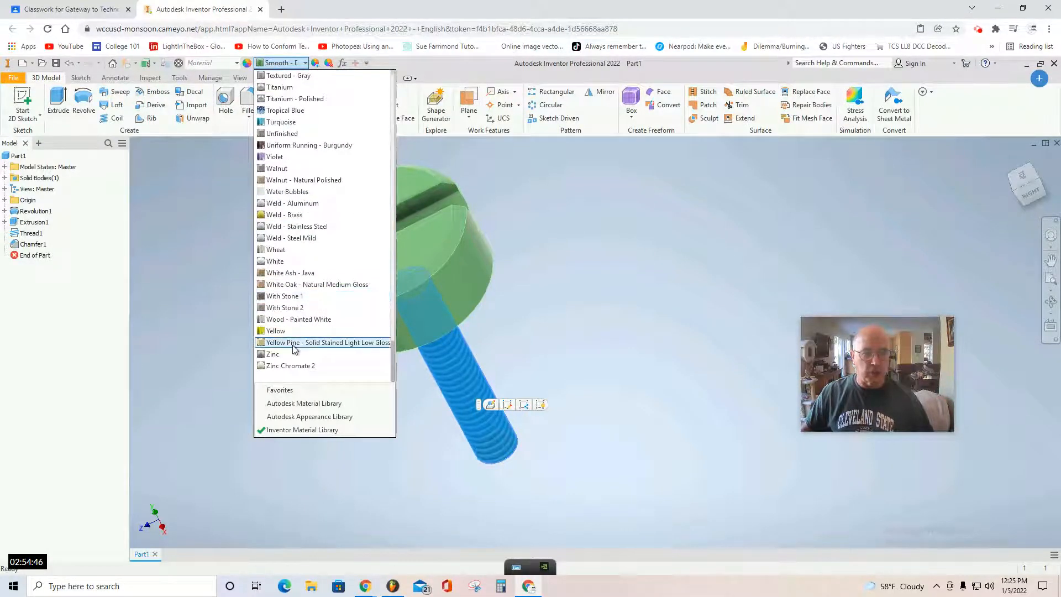
click(294, 342)
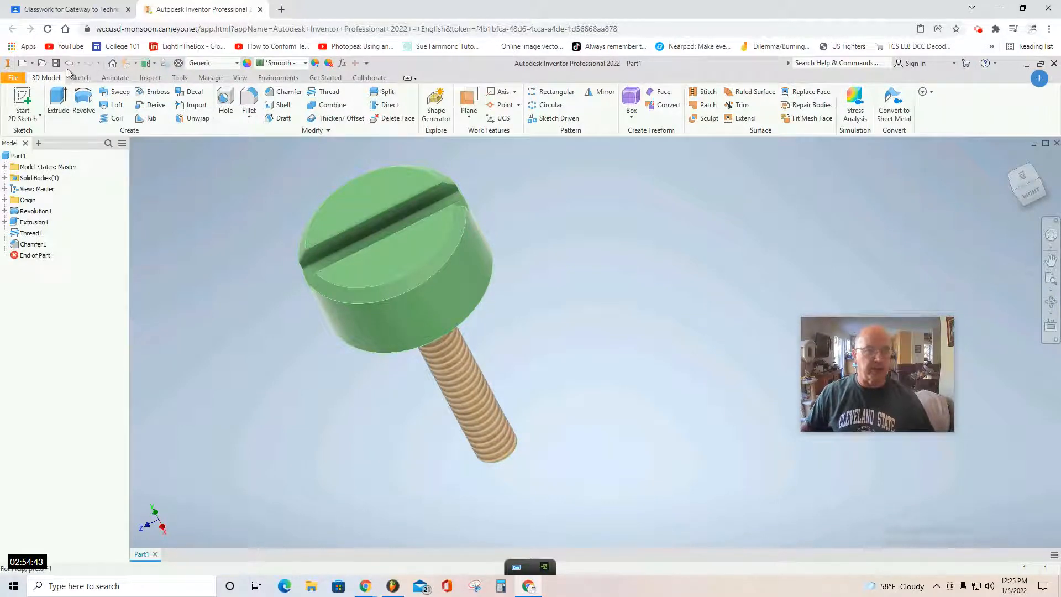
Step: Save the part as Screw Green in the Construction Set folder on GDrive
click(14, 78)
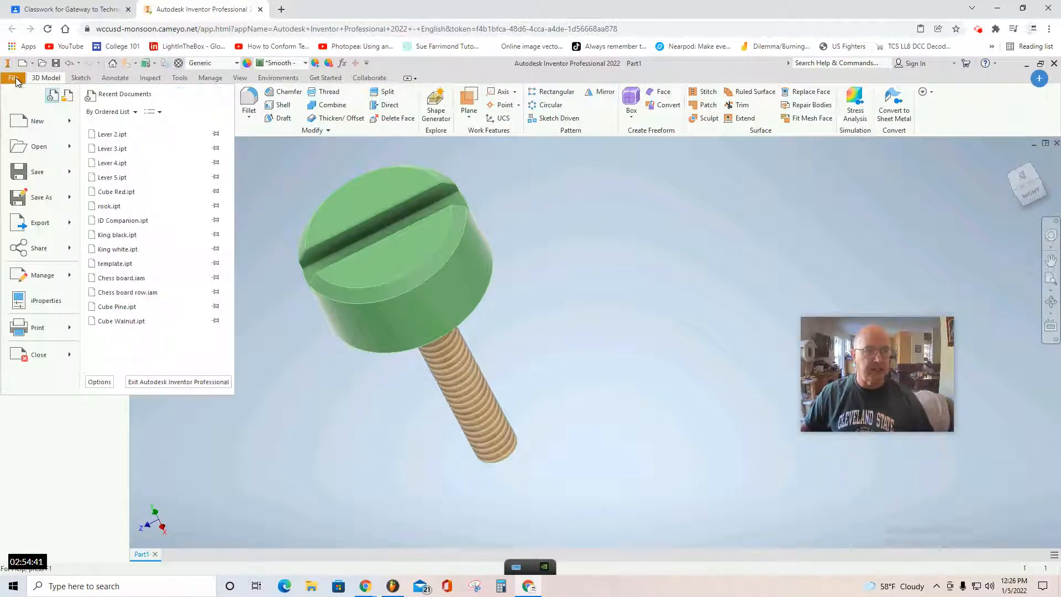
click(46, 198)
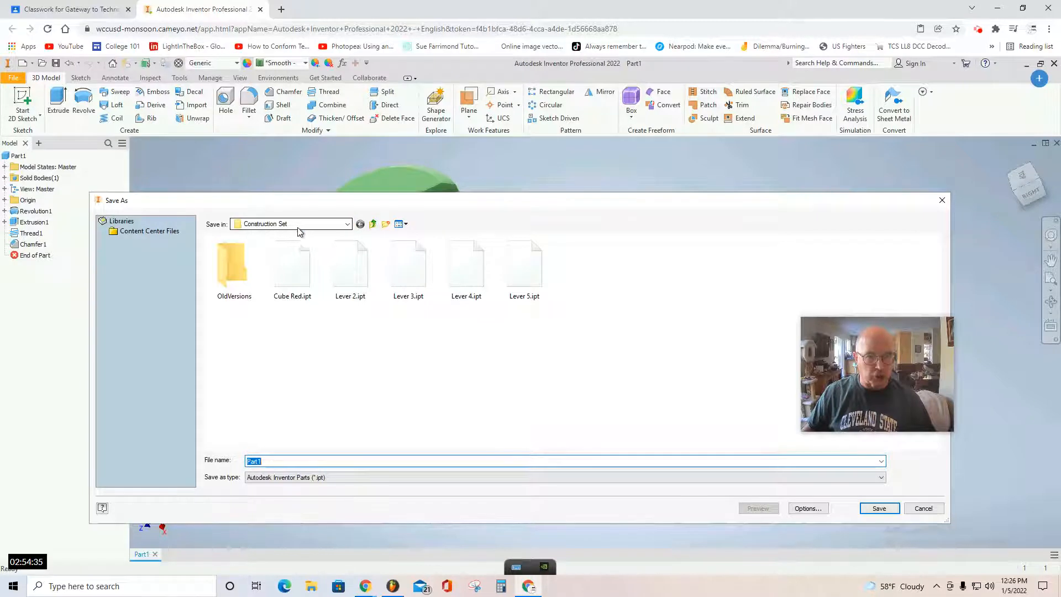
click(373, 224)
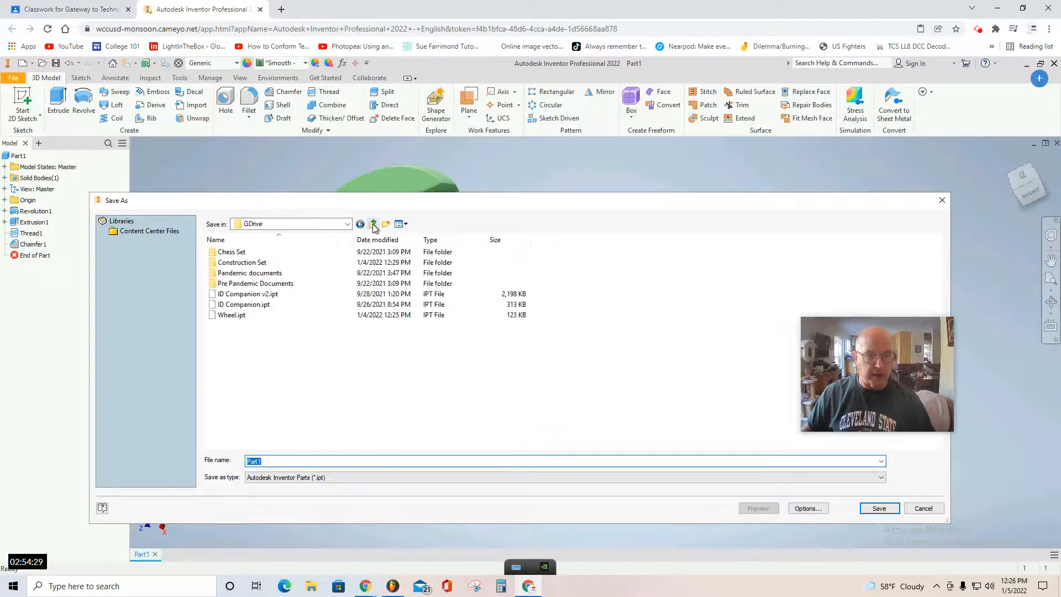
click(374, 224)
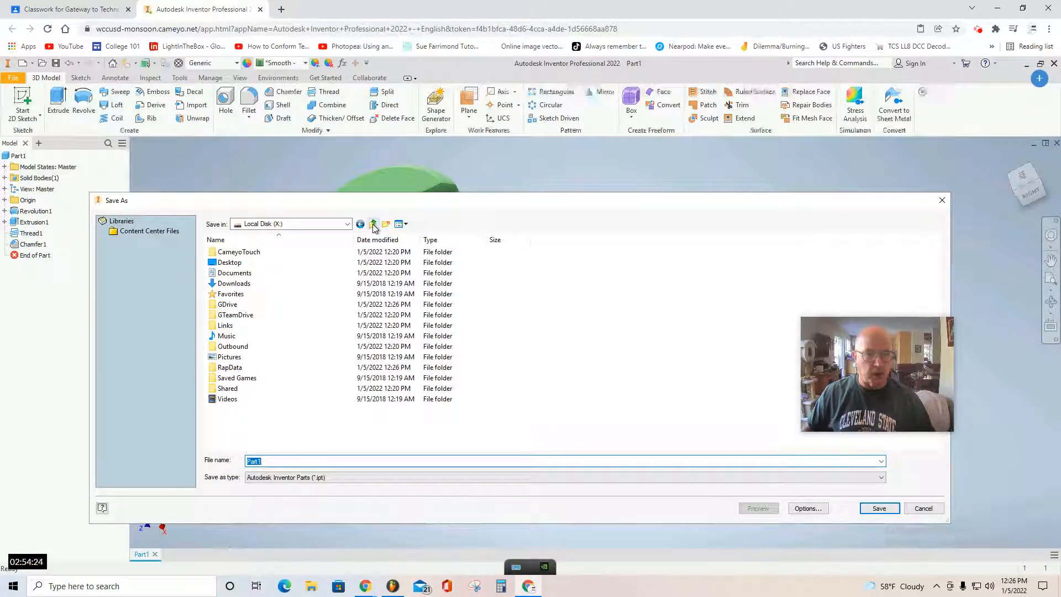
click(225, 306)
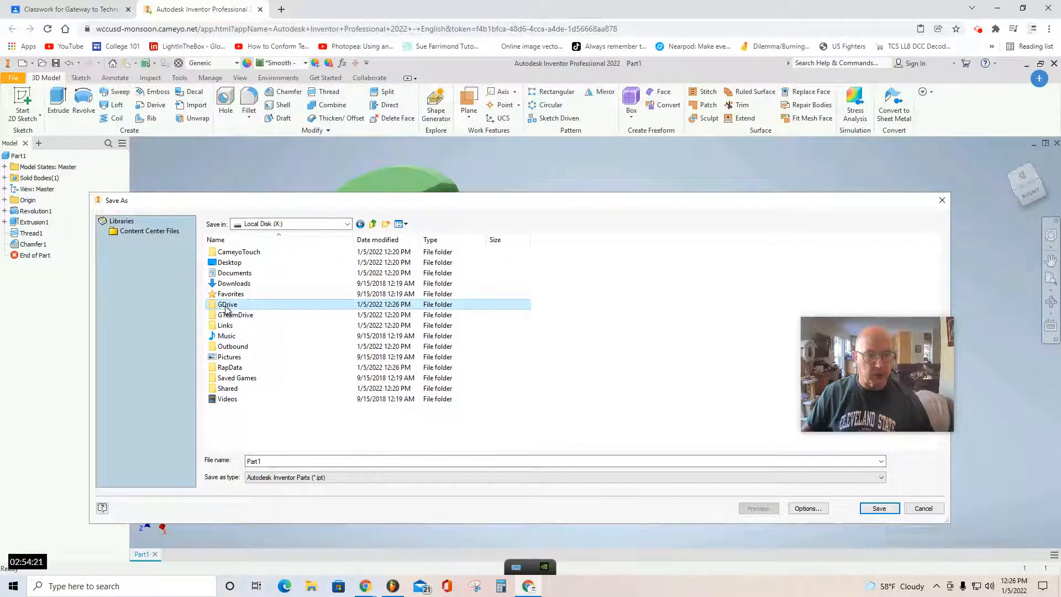
double_click(226, 307)
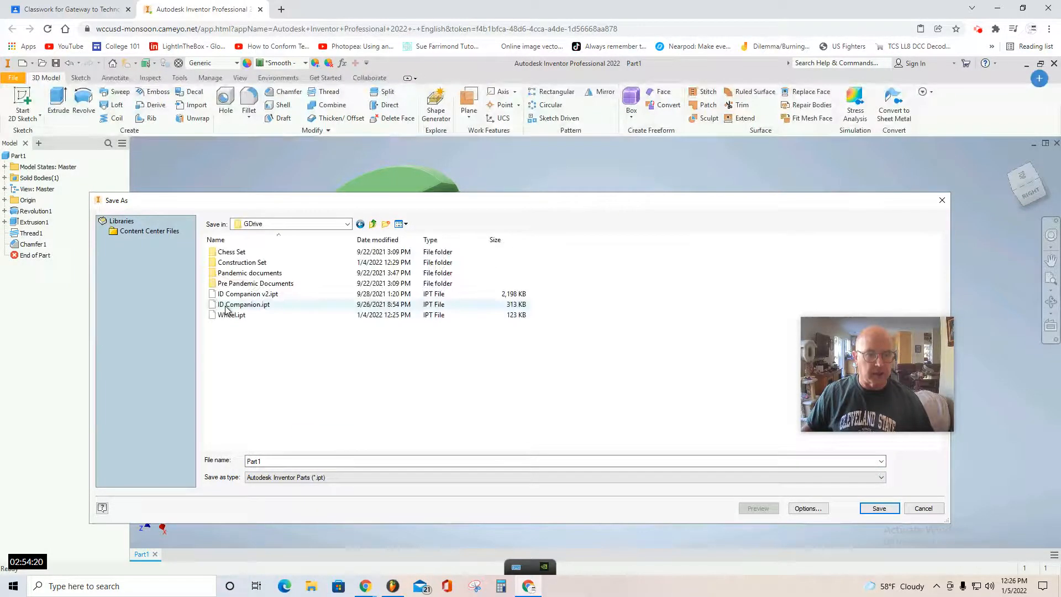
double_click(236, 263)
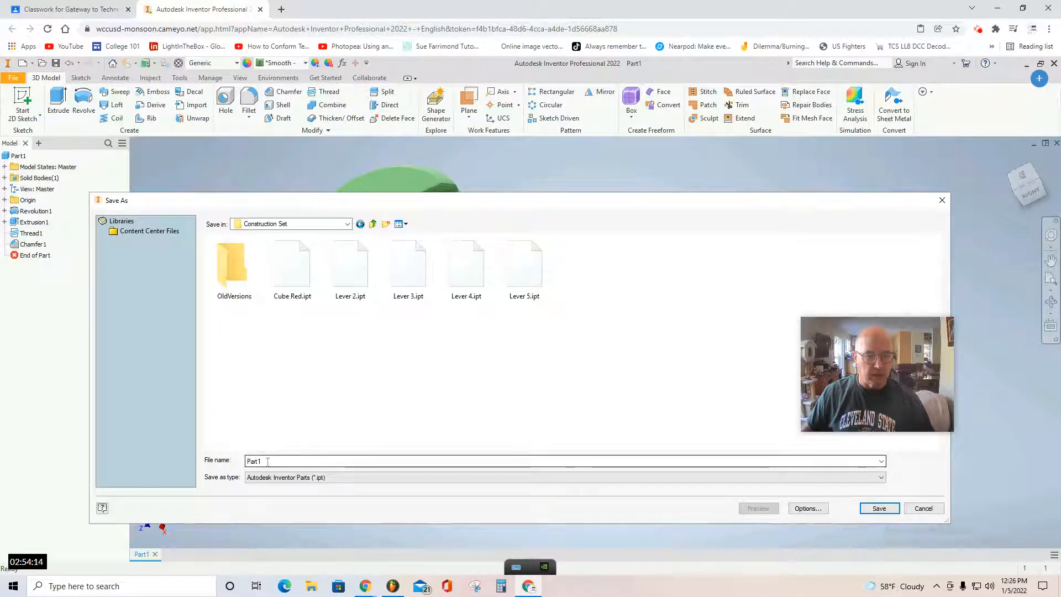
drag(263, 461, 247, 462)
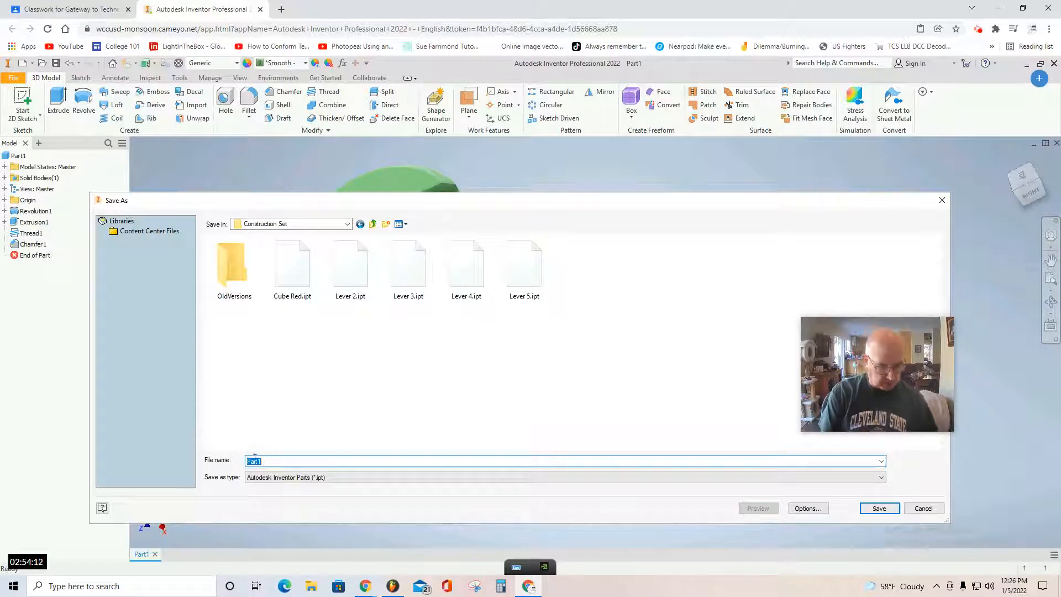
text(Screw)
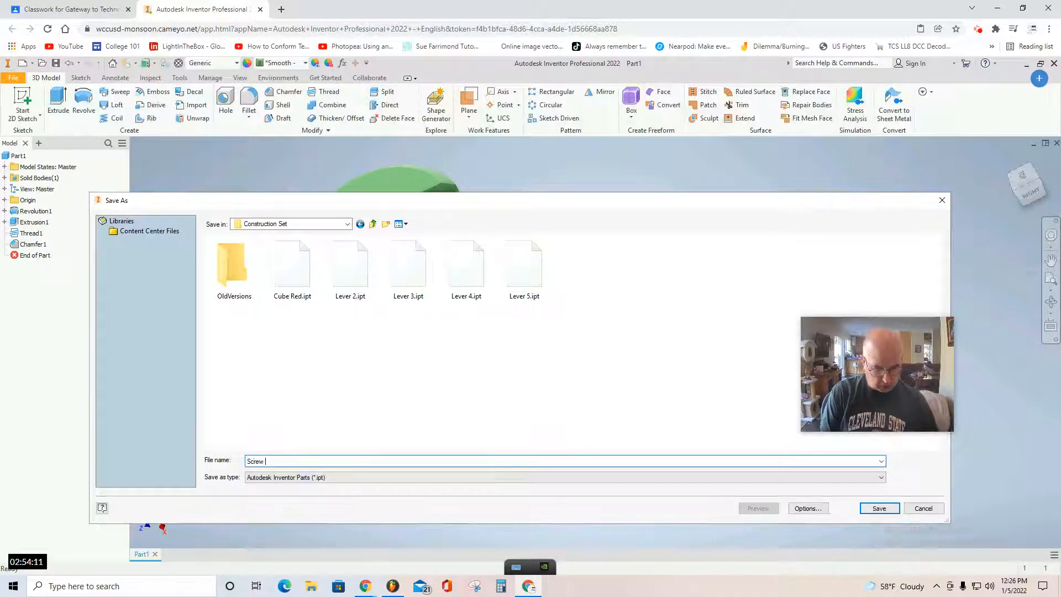
text( Green)
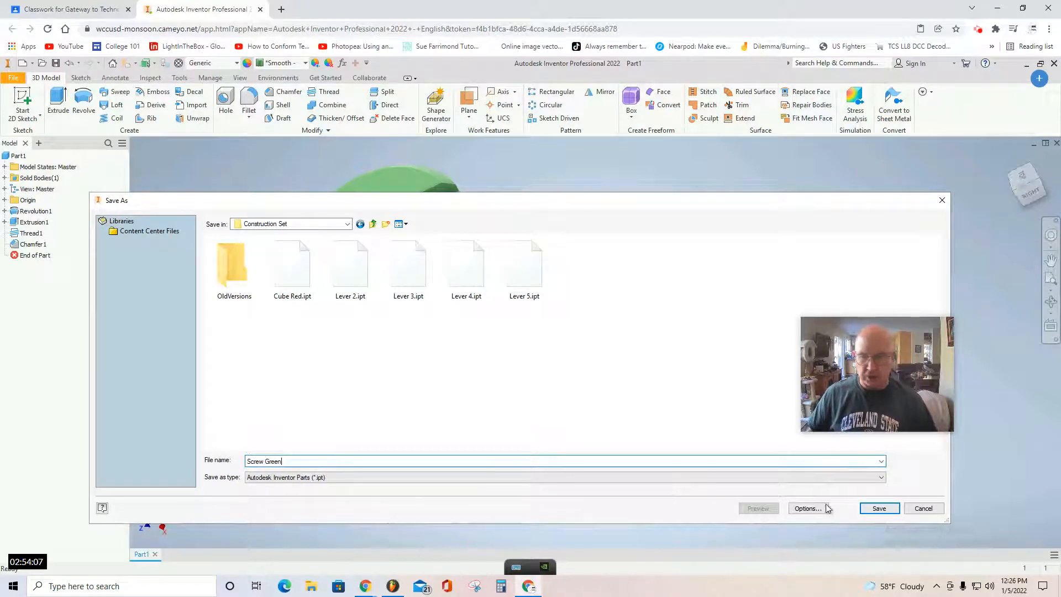
click(879, 508)
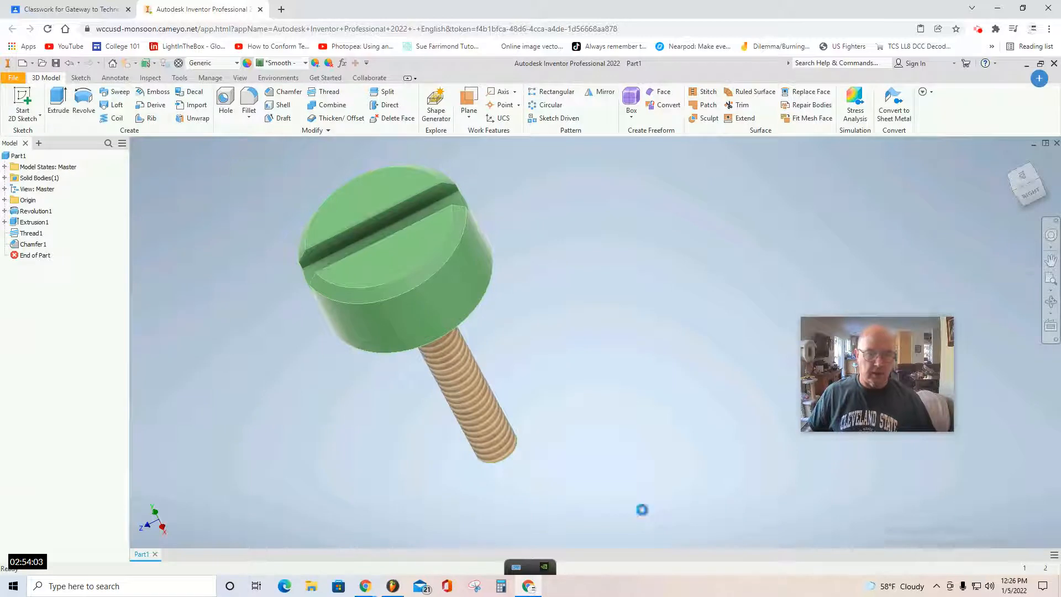
Step: Change the part's overall appearance to Smooth - Purple and save it under the new name Screw Purple in the Construction Set folder
click(306, 63)
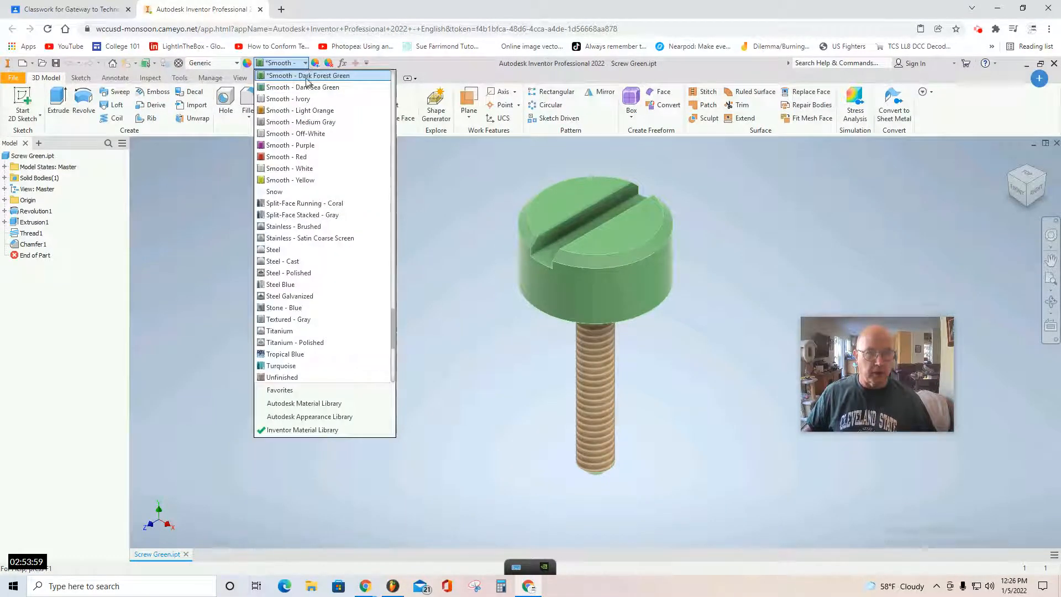
click(285, 145)
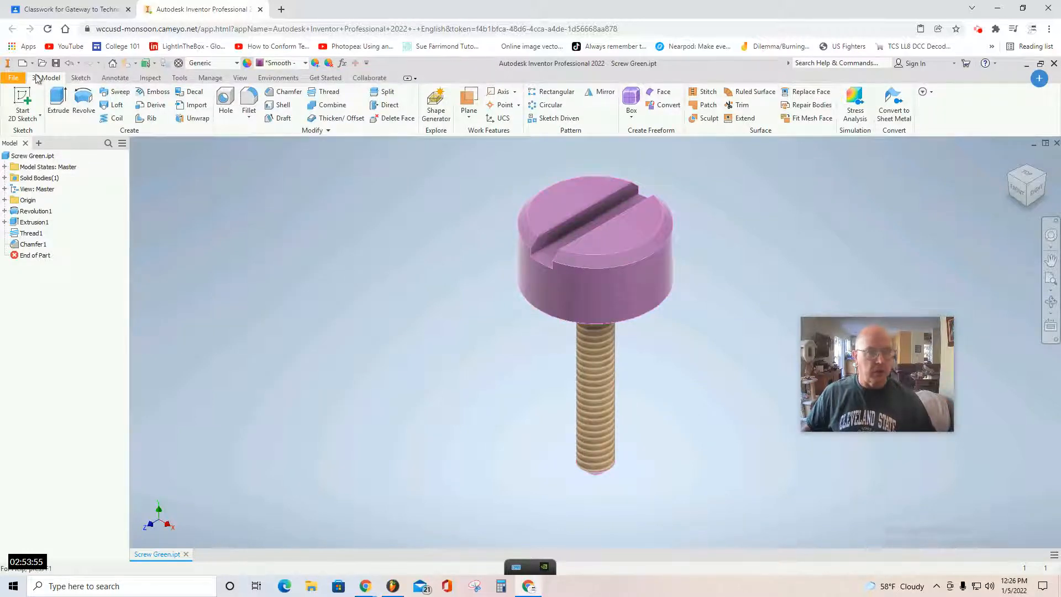
click(13, 77)
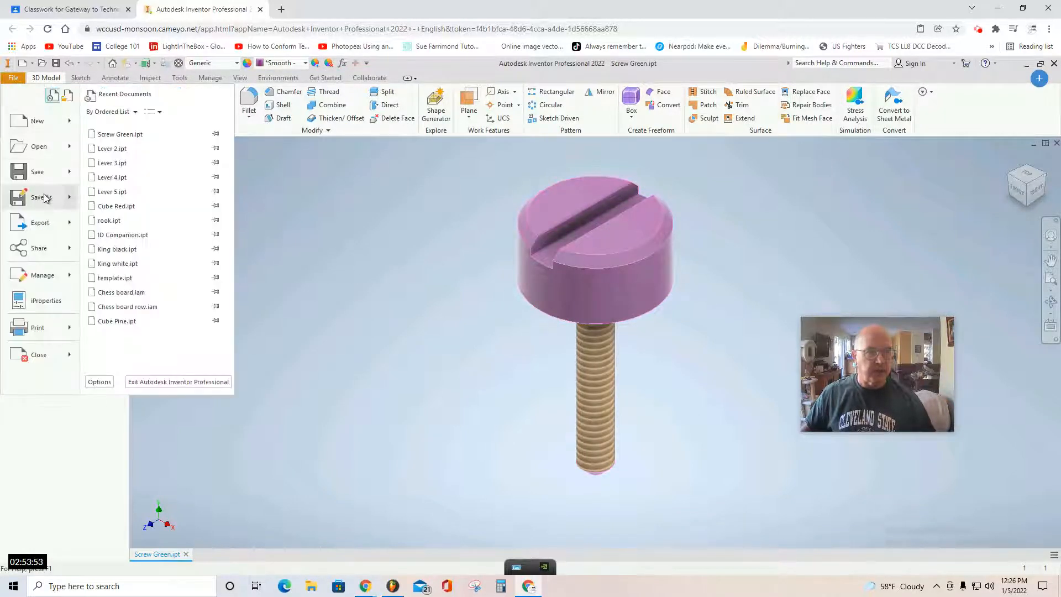
click(41, 197)
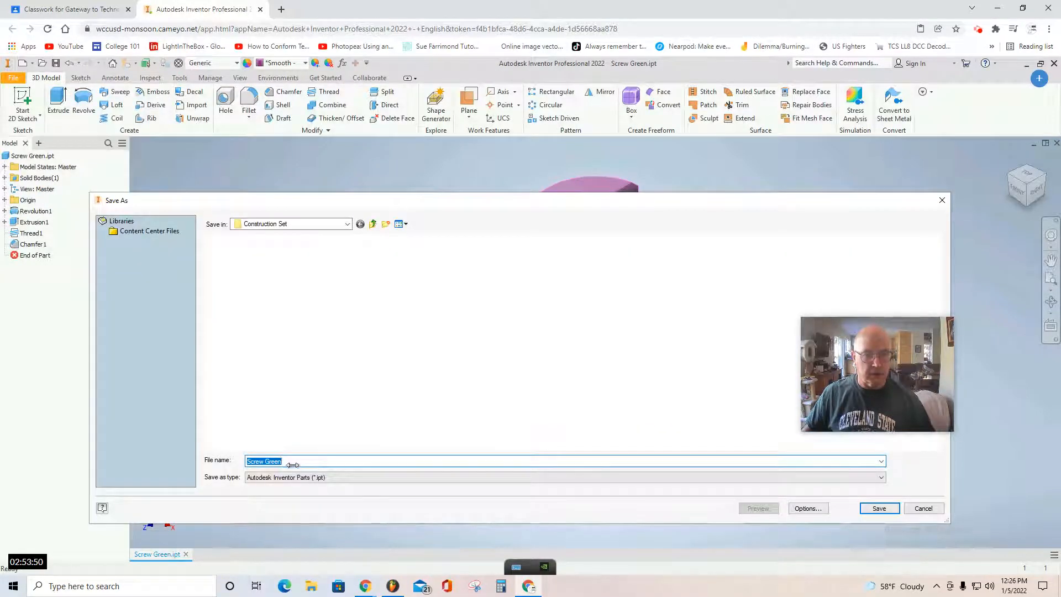
click(284, 462)
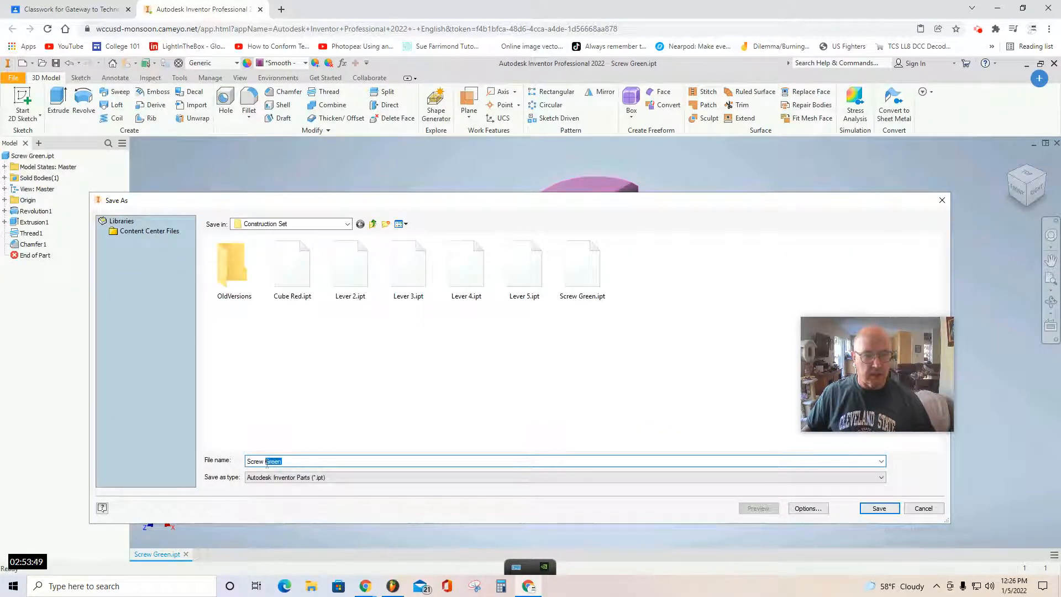
text(Purple)
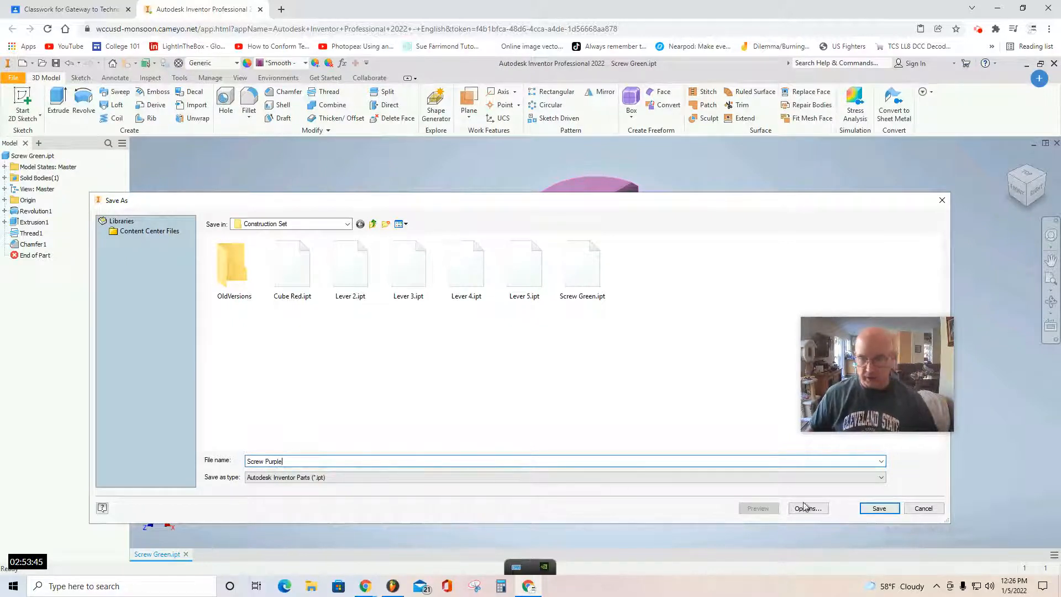
click(878, 508)
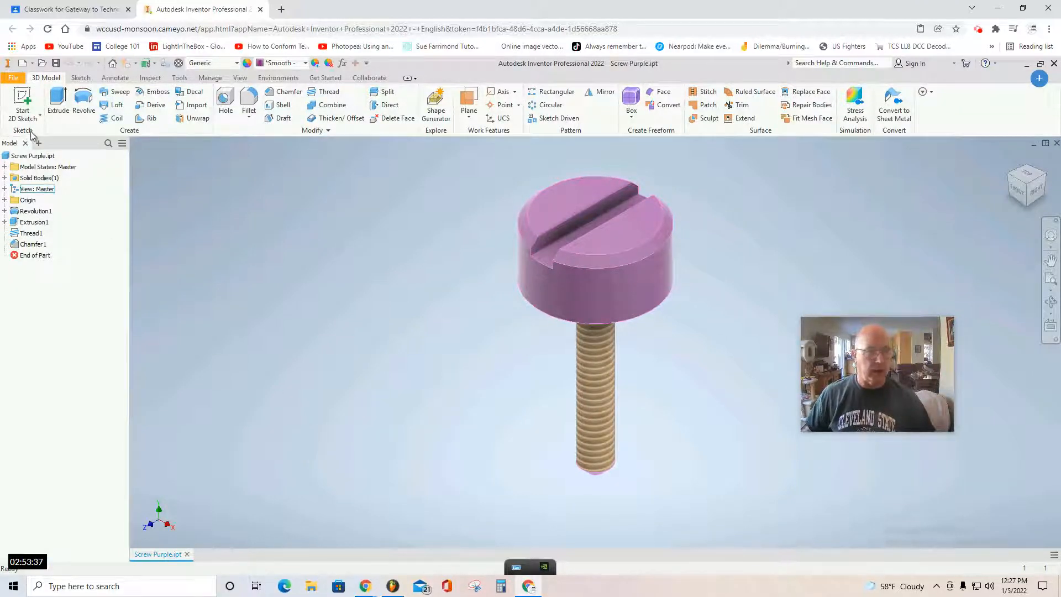
Step: Export the current view of the screw as the PNG image Screw Purple.png in the Construction Set folder
click(14, 79)
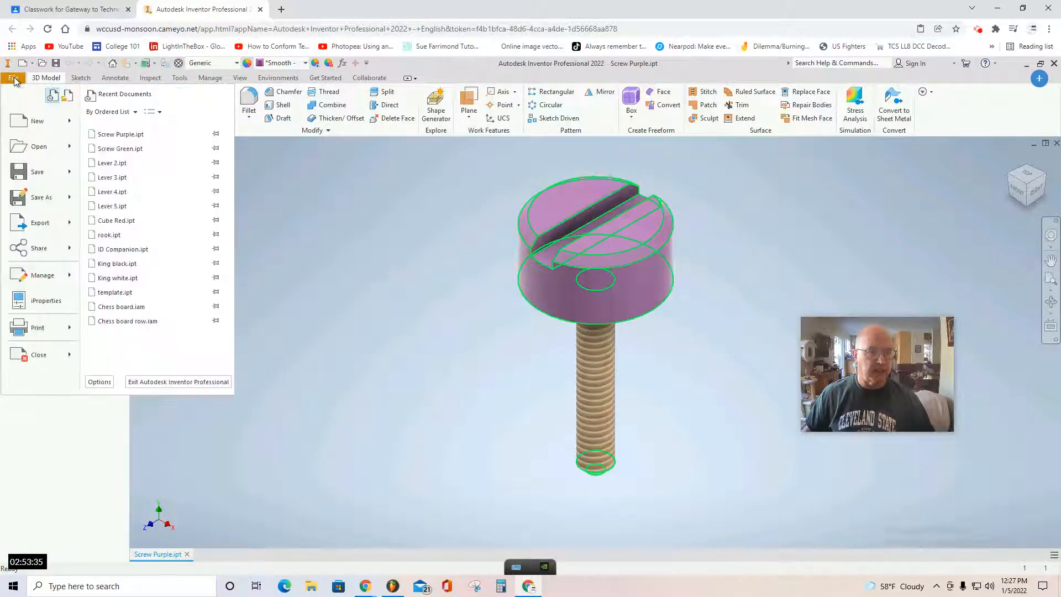
mouse_move(40, 226)
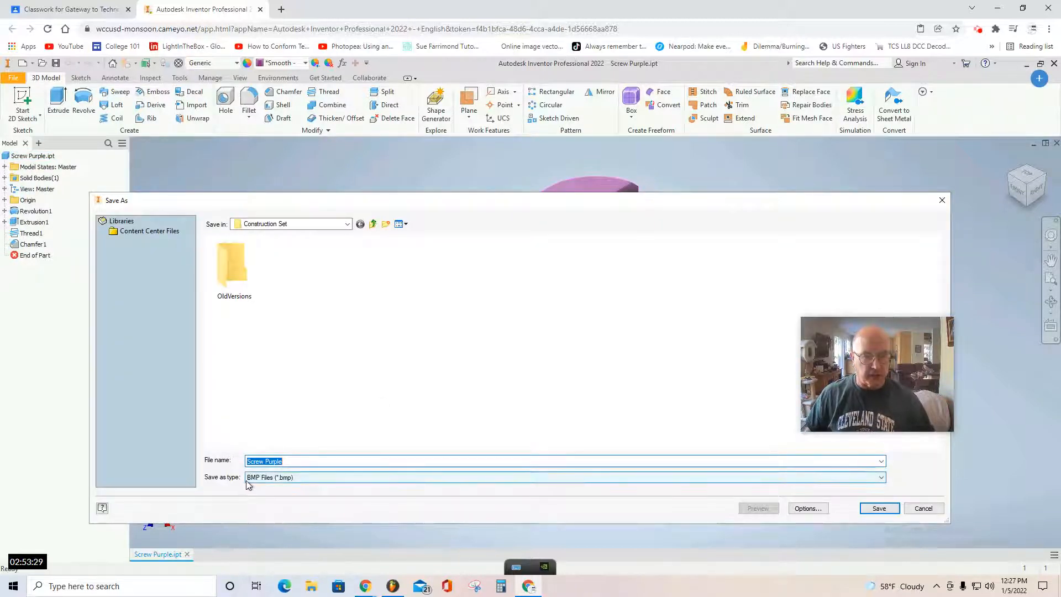
click(285, 479)
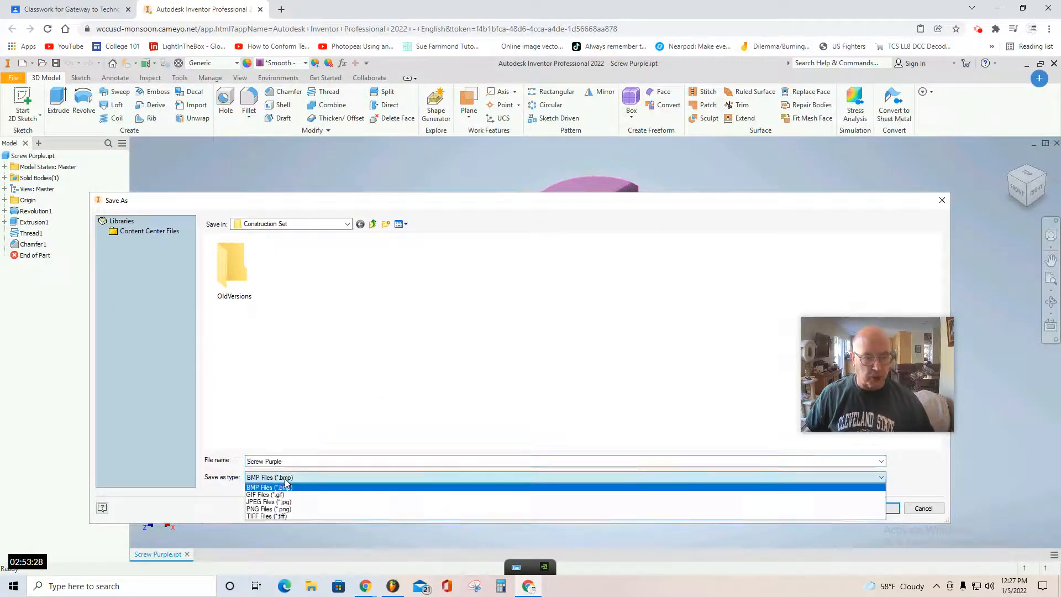
click(266, 509)
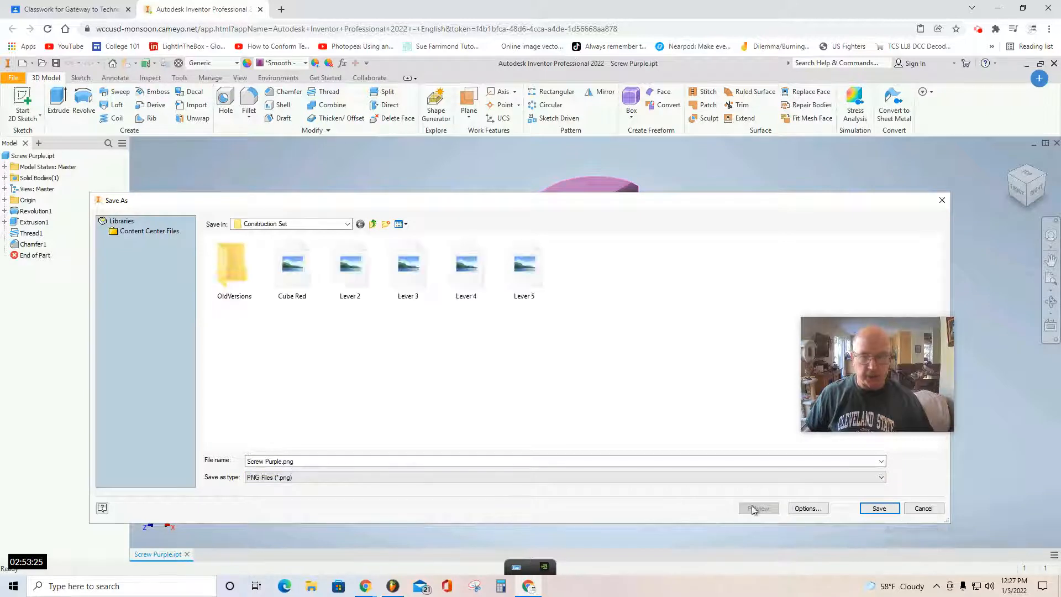
click(879, 508)
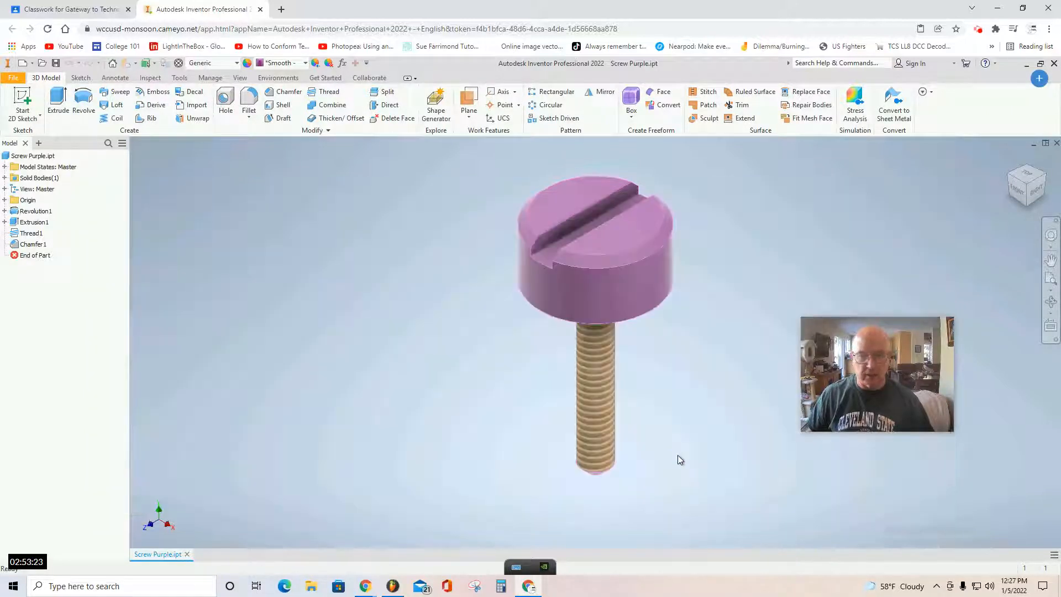